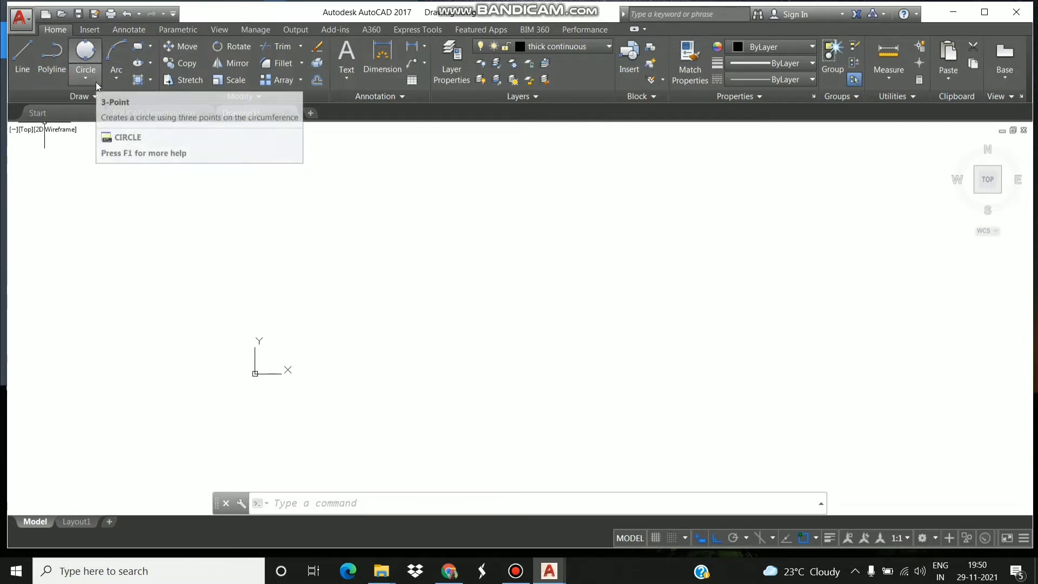
pyautogui.click(95, 82)
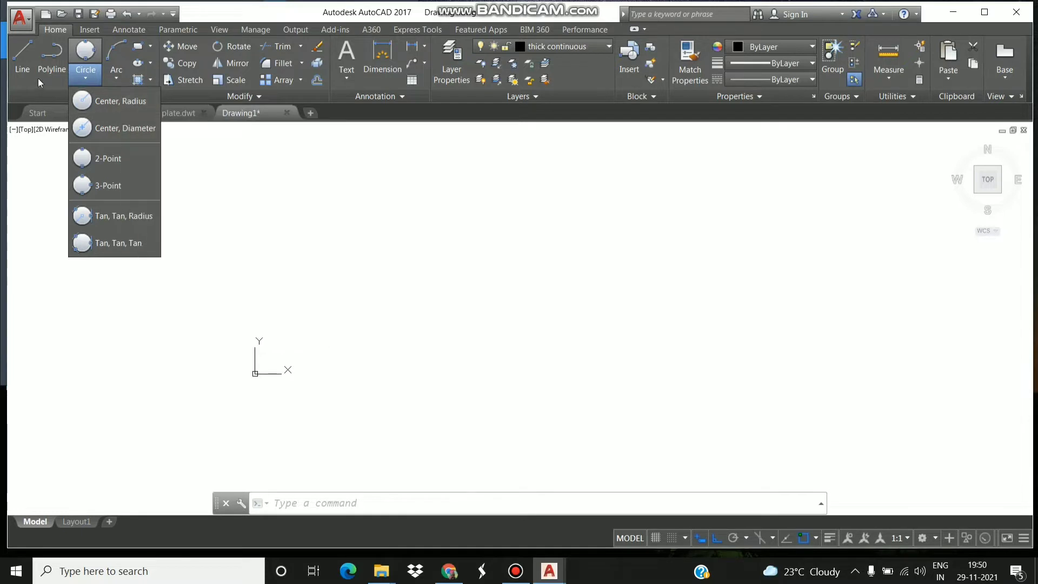
pyautogui.click(21, 57)
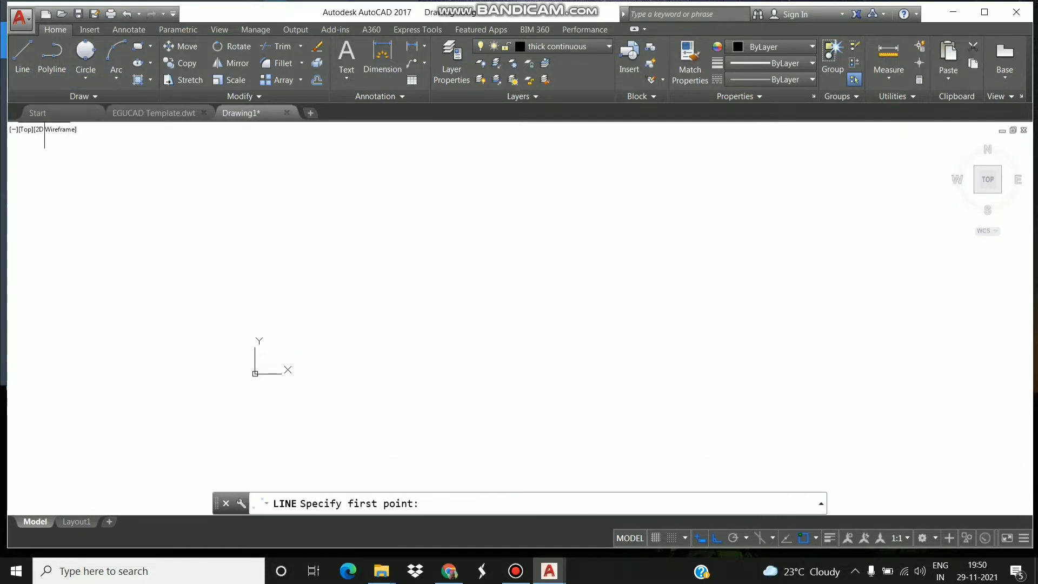
pyautogui.click(340, 354)
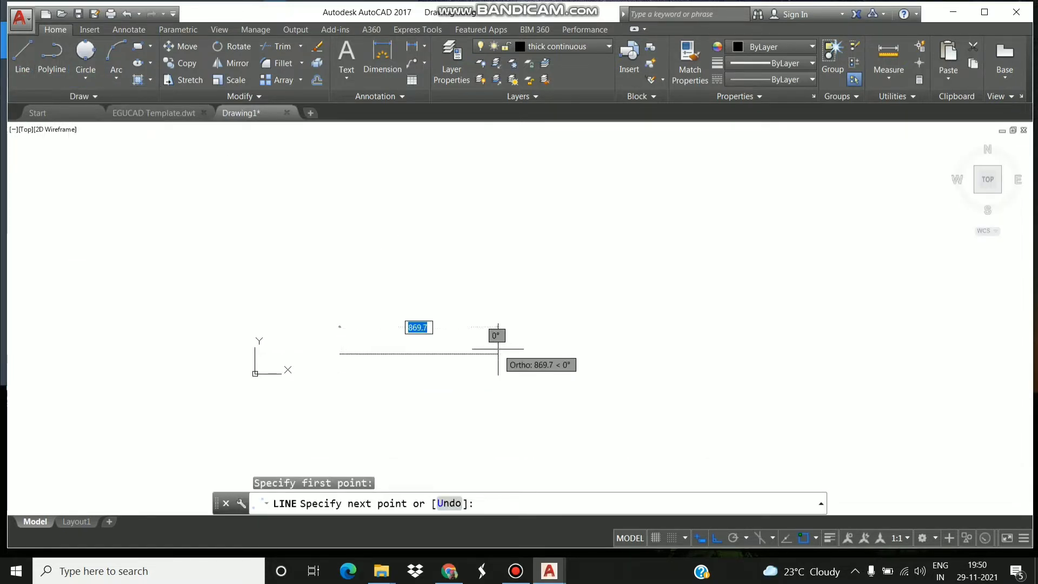
pyautogui.write('84')
pyautogui.press('Return')
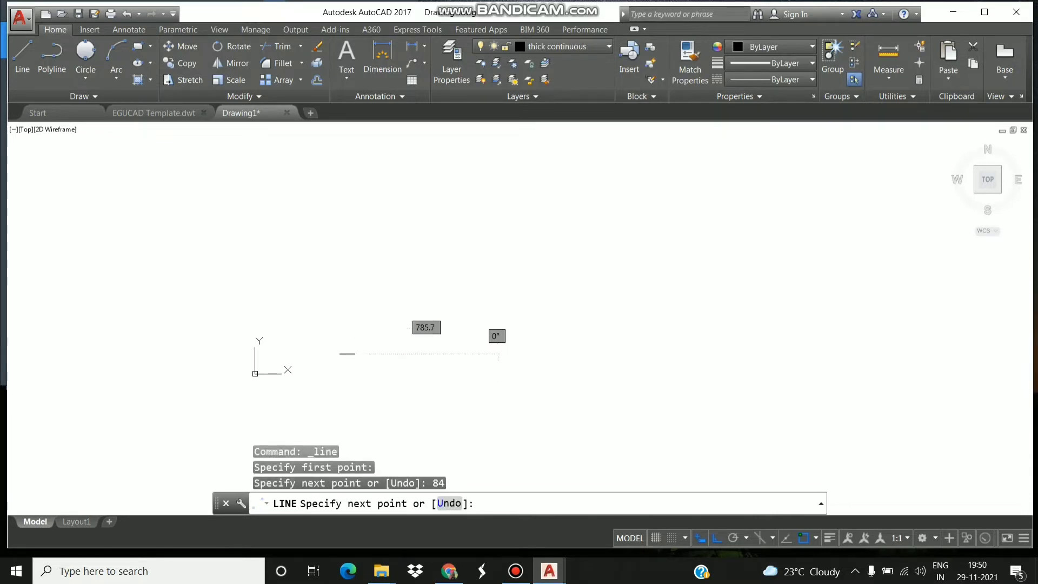
pyautogui.press('Escape')
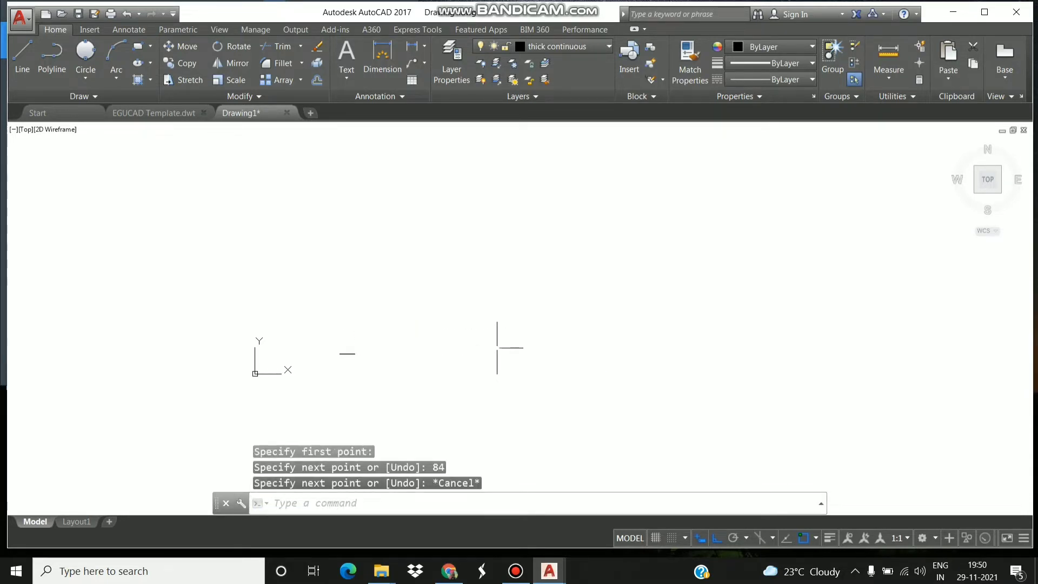
pyautogui.hotkey('ctrl', 'a')
pyautogui.press('Delete')
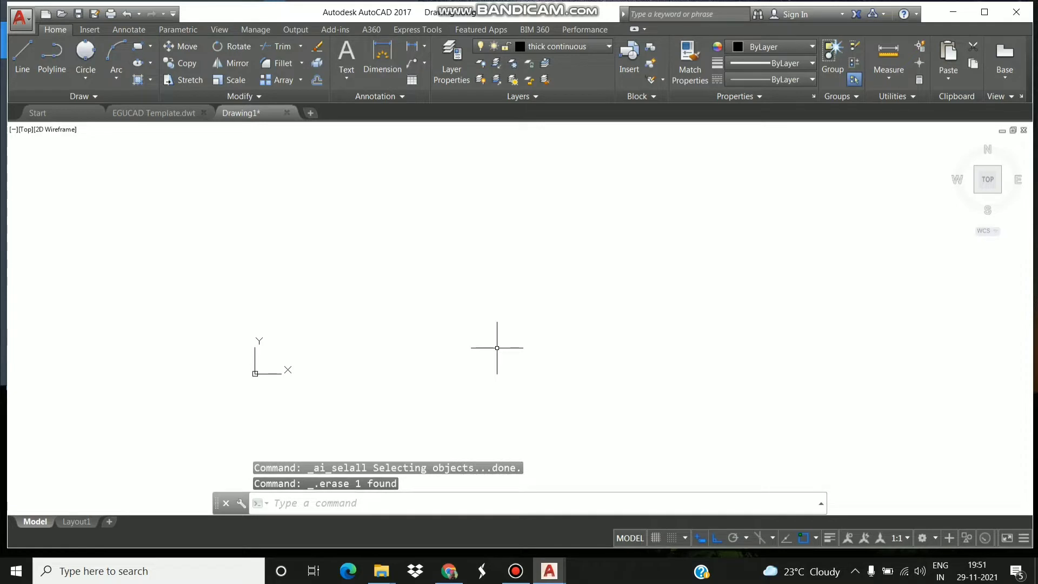
# Draw a horizontal line 84 units long in the empty drawing area
pyautogui.click(22, 54)
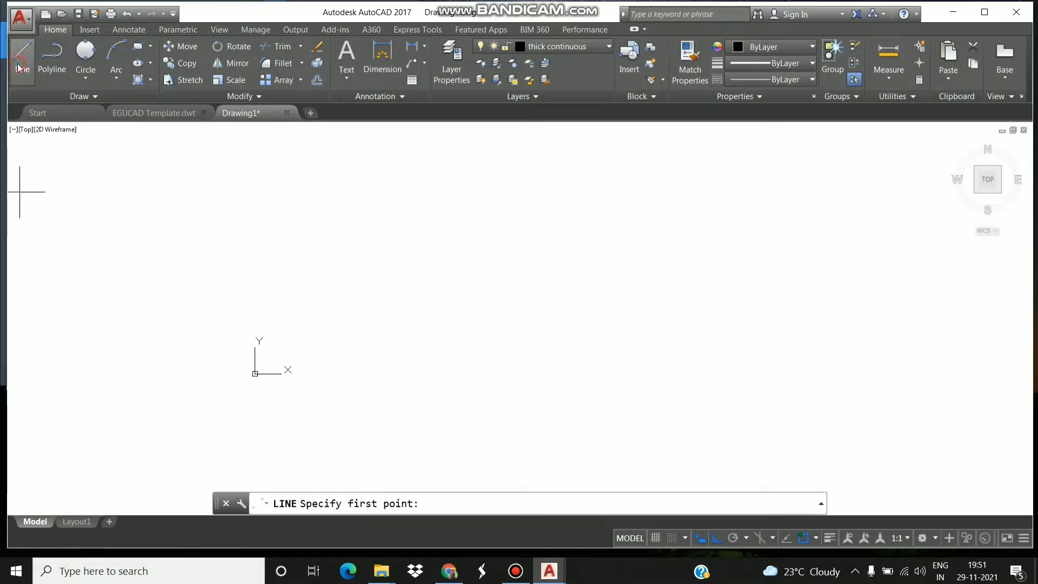
pyautogui.click(381, 385)
pyautogui.write('84')
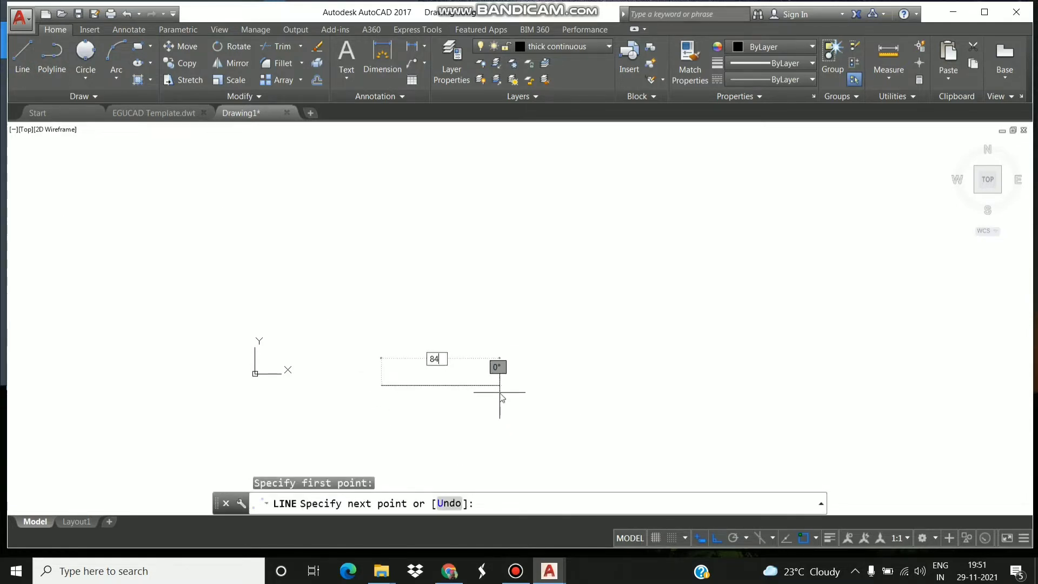
pyautogui.press('Return')
pyautogui.press('Escape')
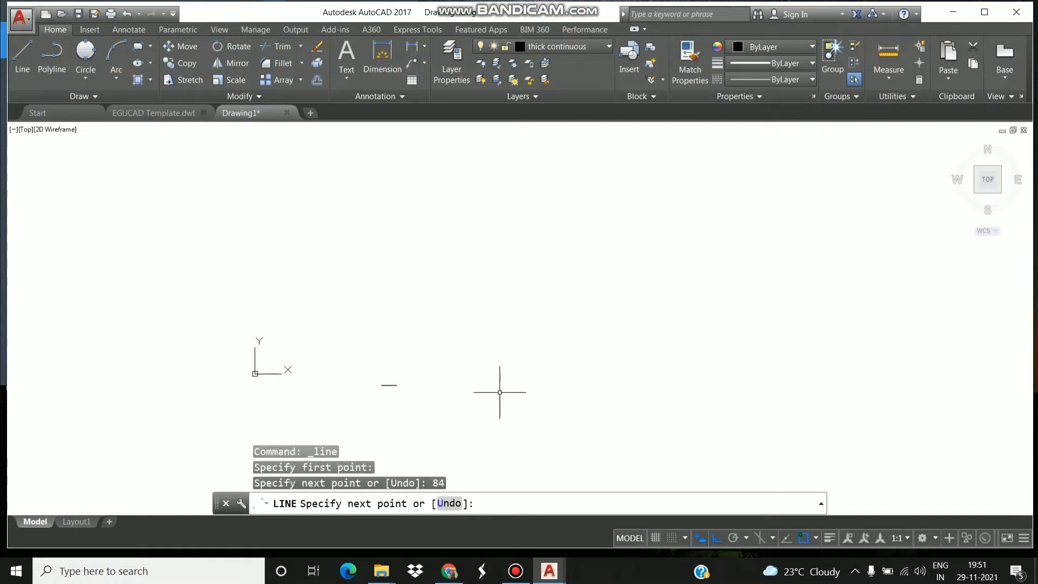
# Check the horizontal line's length with a linear dimension placed above it, and erase that dimension
pyautogui.scroll(12, 387, 385)
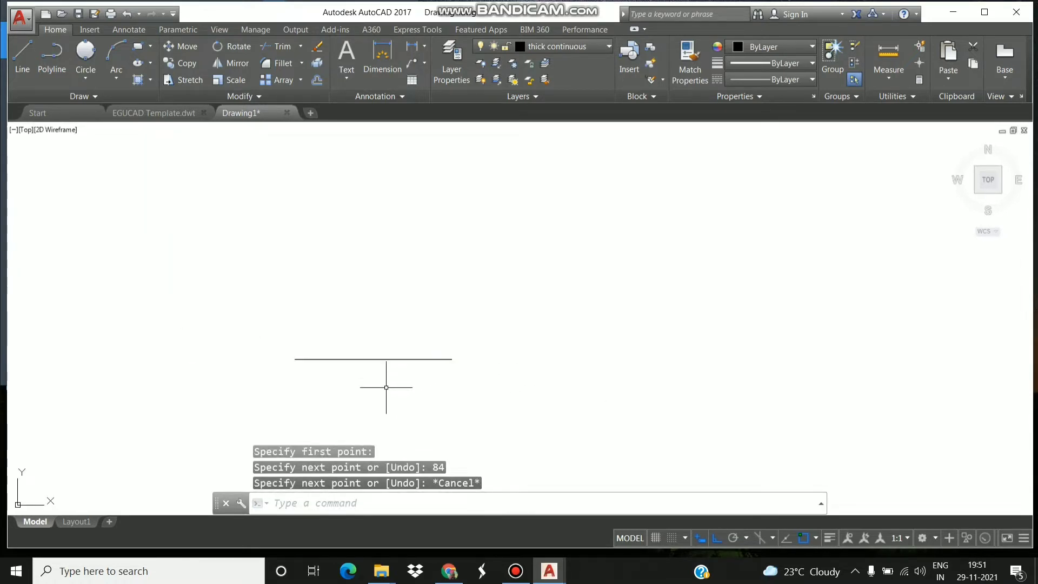
pyautogui.moveTo(345, 311); pyautogui.dragTo(359, 324, button='middle')
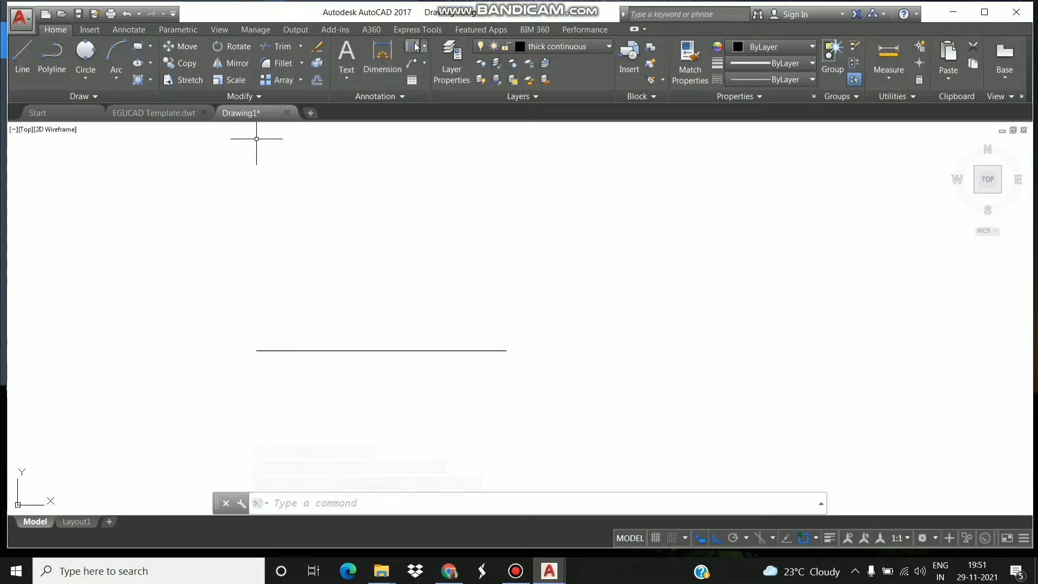
pyautogui.click(382, 54)
pyautogui.click(256, 351)
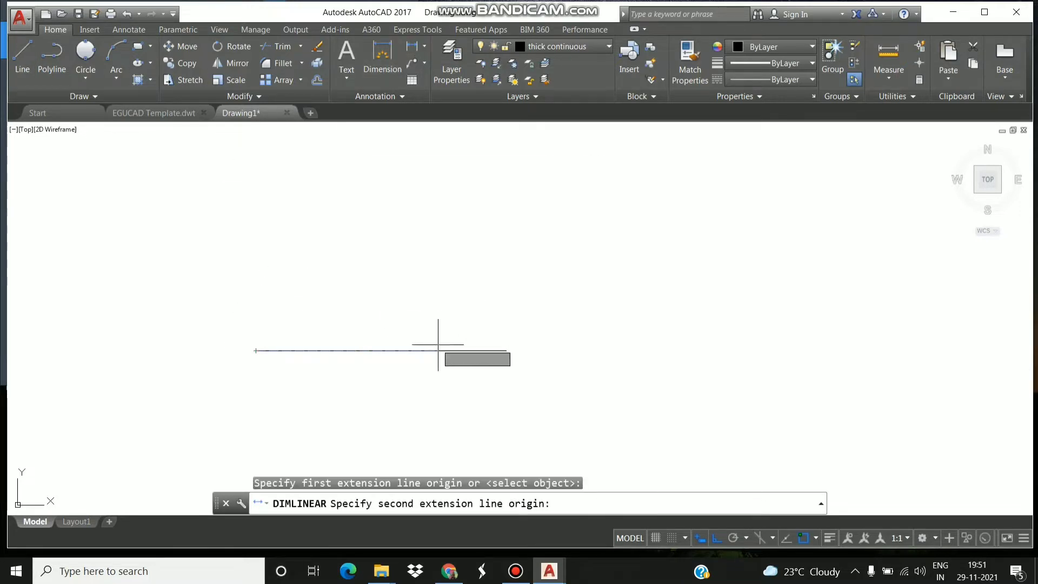
pyautogui.click(506, 351)
pyautogui.click(505, 309)
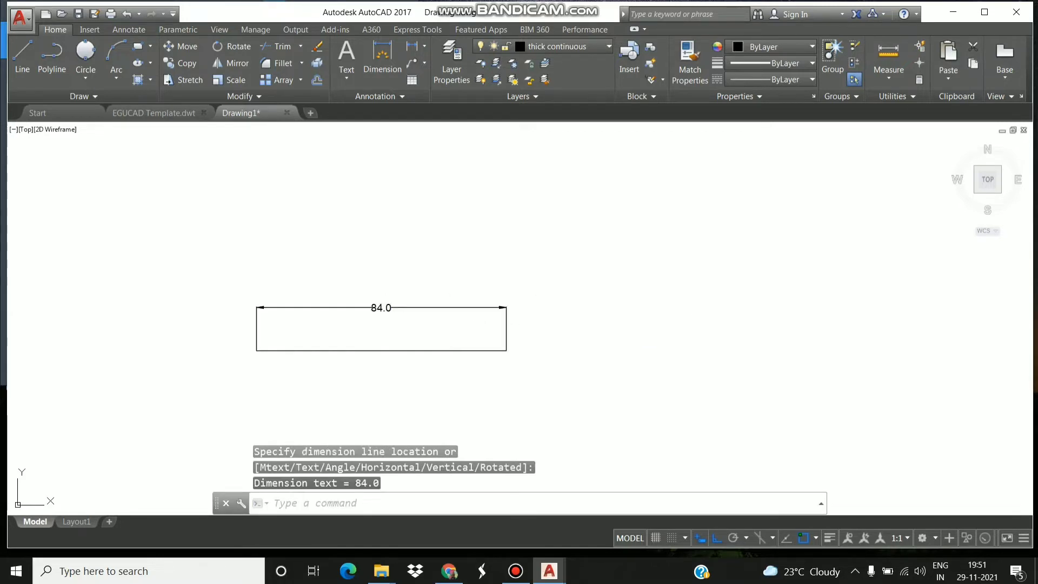
pyautogui.click(391, 308)
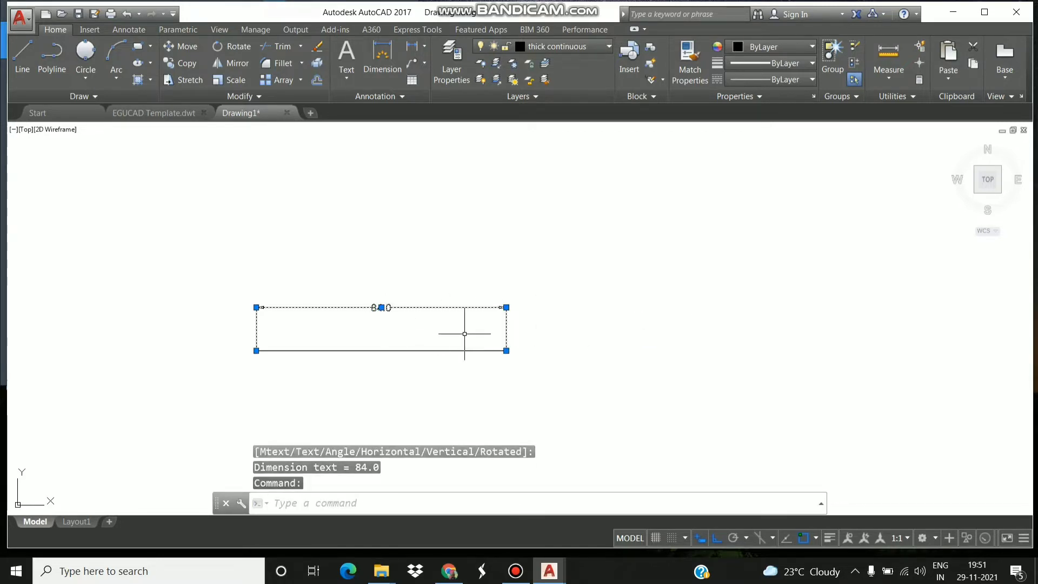
pyautogui.press('Delete')
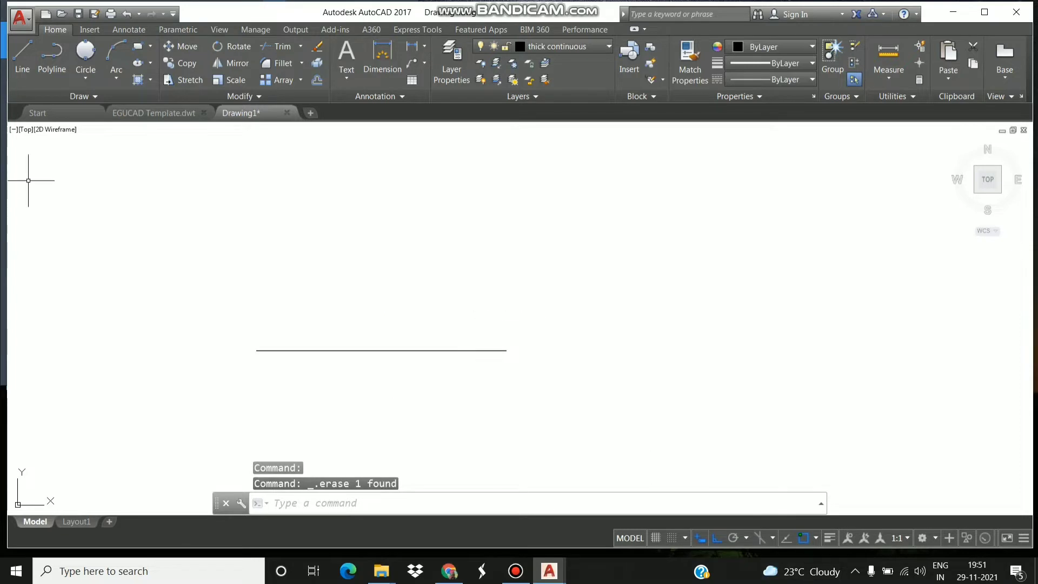
# Draw a center-radius circle of radius 10 centred on the line's left endpoint
pyautogui.click(85, 77)
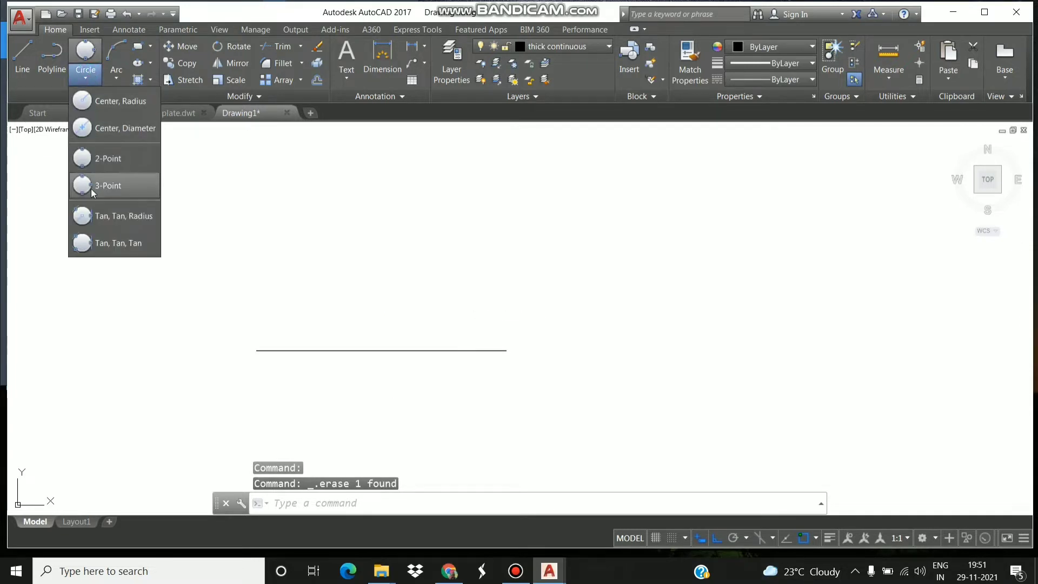
pyautogui.click(124, 102)
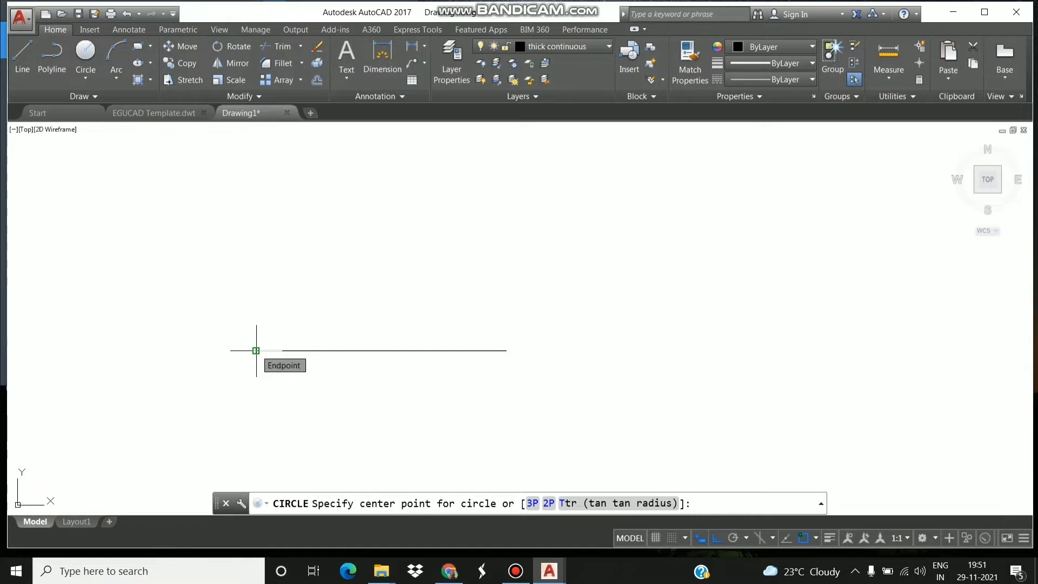
pyautogui.click(256, 350)
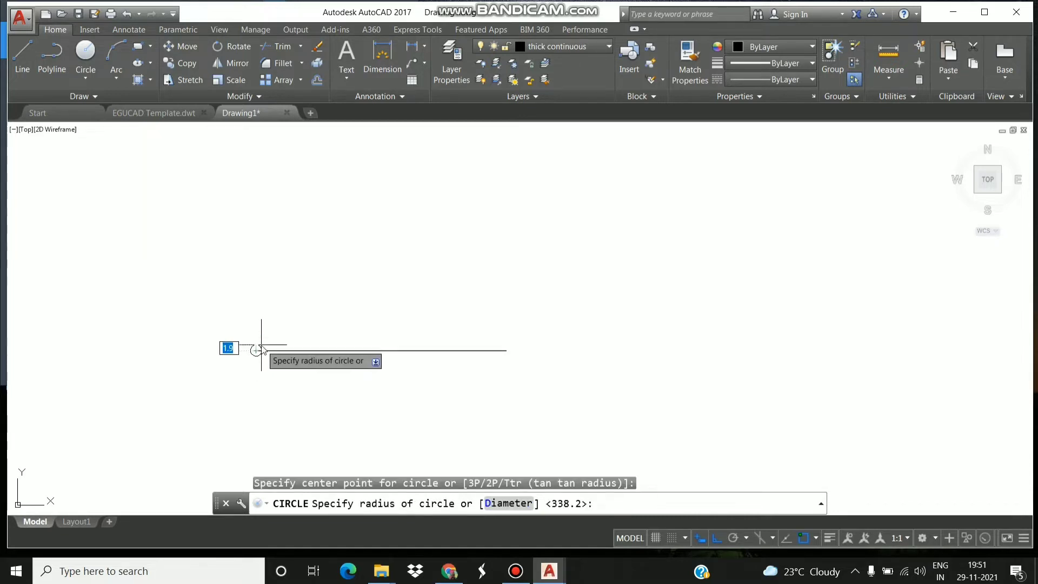
pyautogui.press('Return')
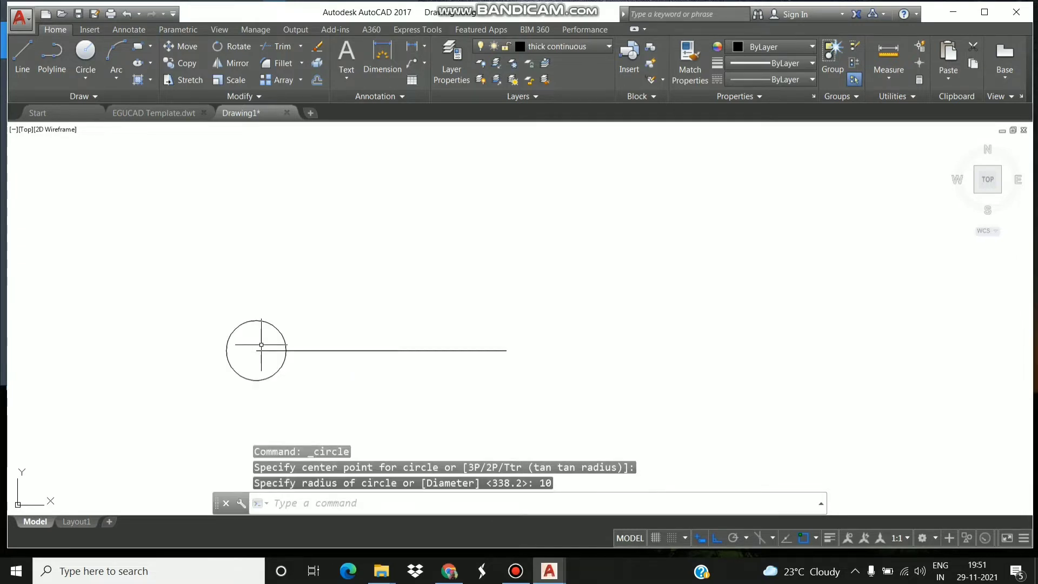
# Draw a concentric center-radius circle of radius 17 around the small circle at the line's left end
pyautogui.click(84, 80)
pyautogui.click(86, 103)
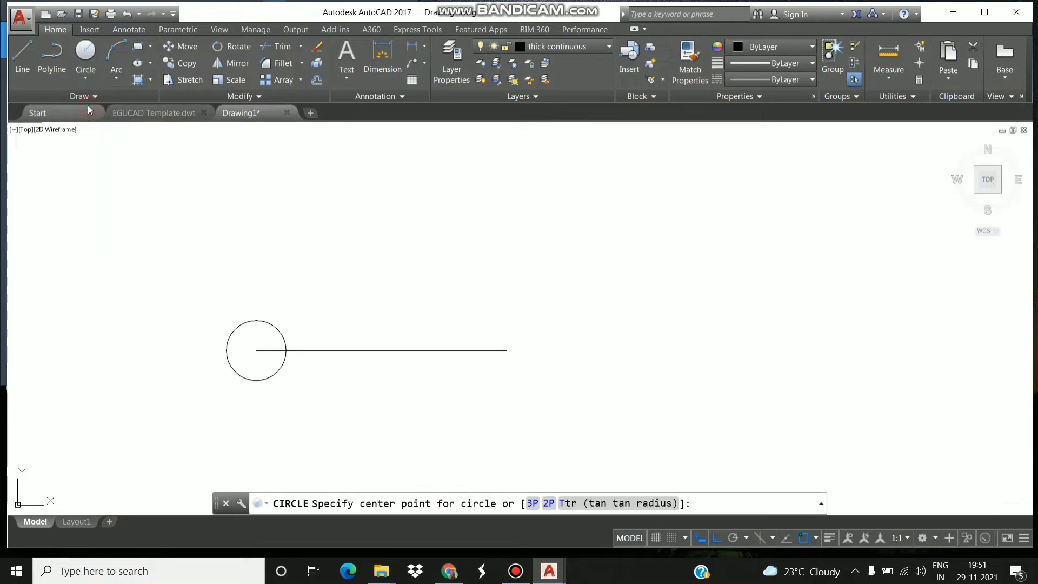
pyautogui.click(255, 351)
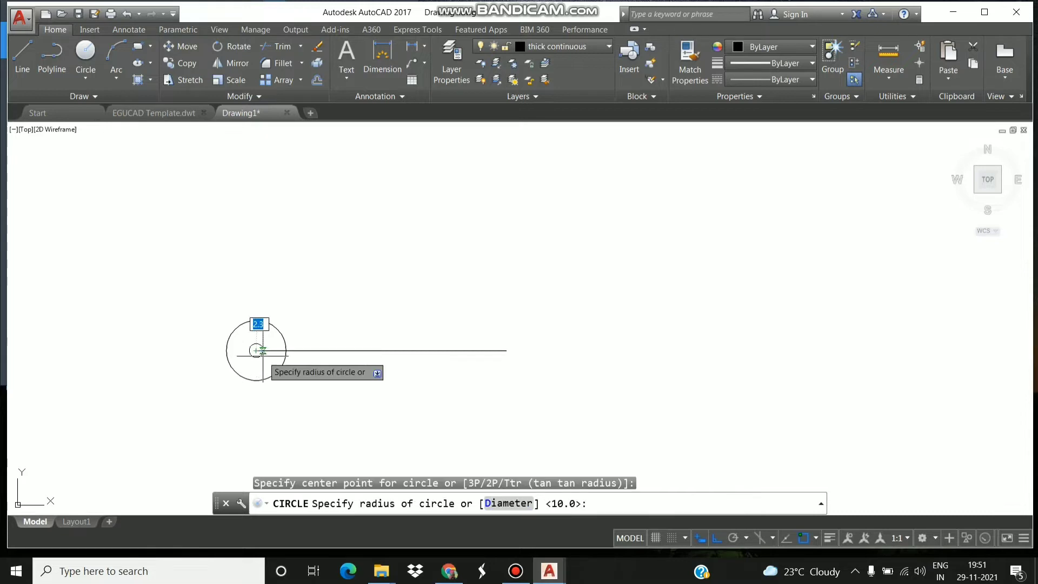
pyautogui.write('17')
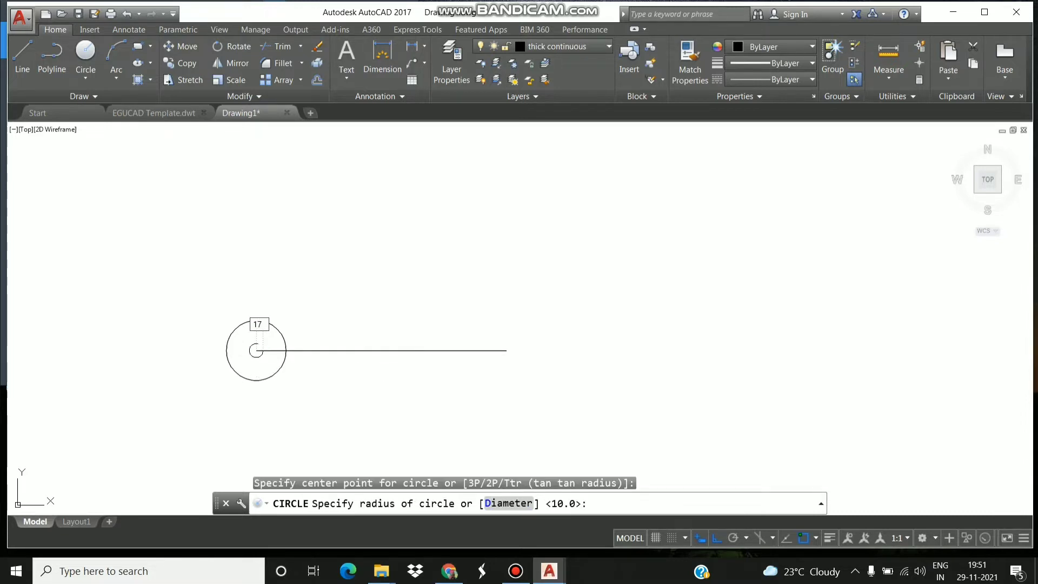
pyautogui.press('Return')
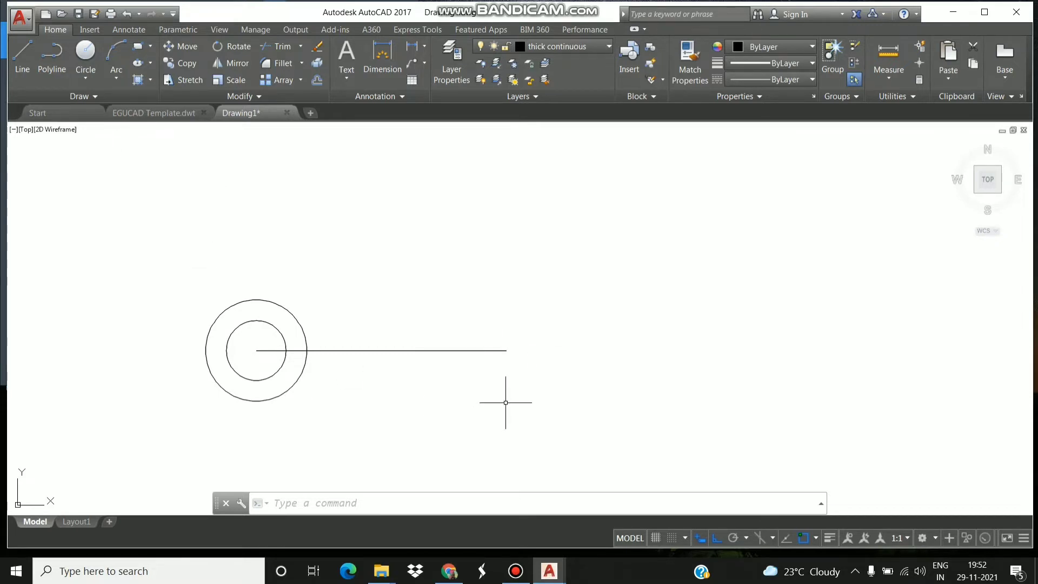
# Draw a center-diameter circle of diameter 20 centred on the line's right endpoint
pyautogui.click(86, 81)
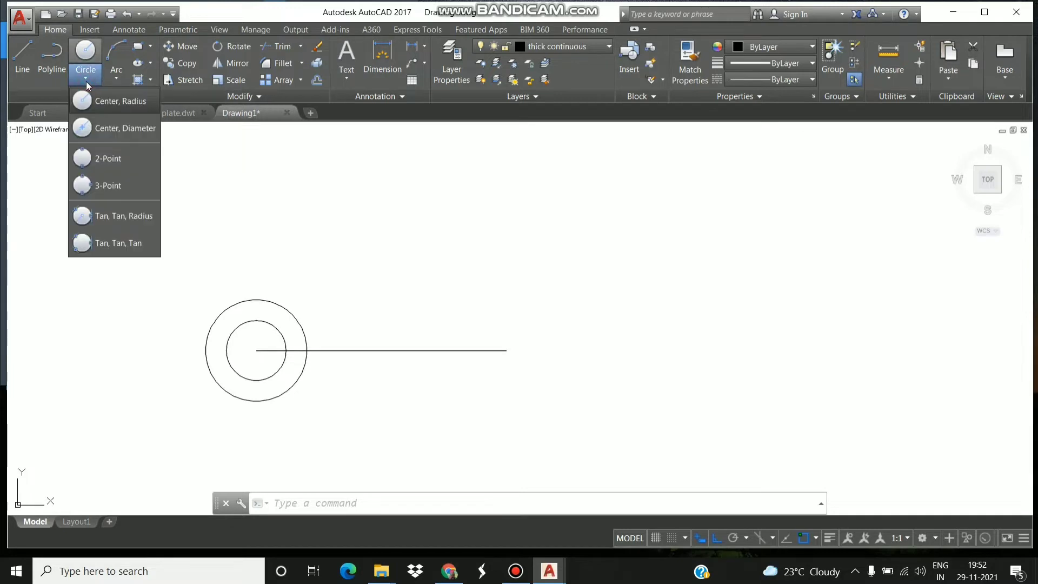
pyautogui.click(99, 130)
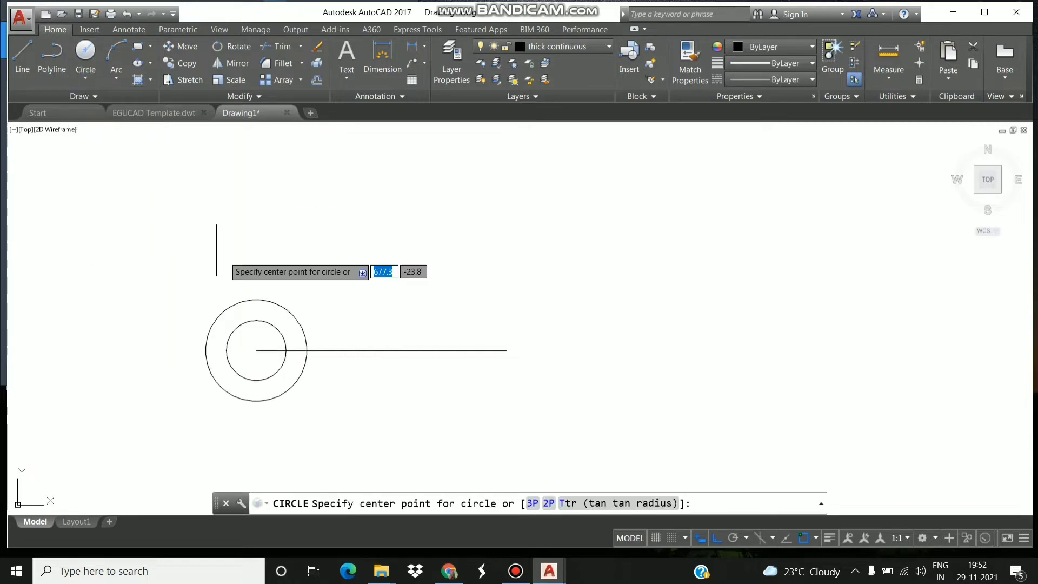
pyautogui.click(506, 349)
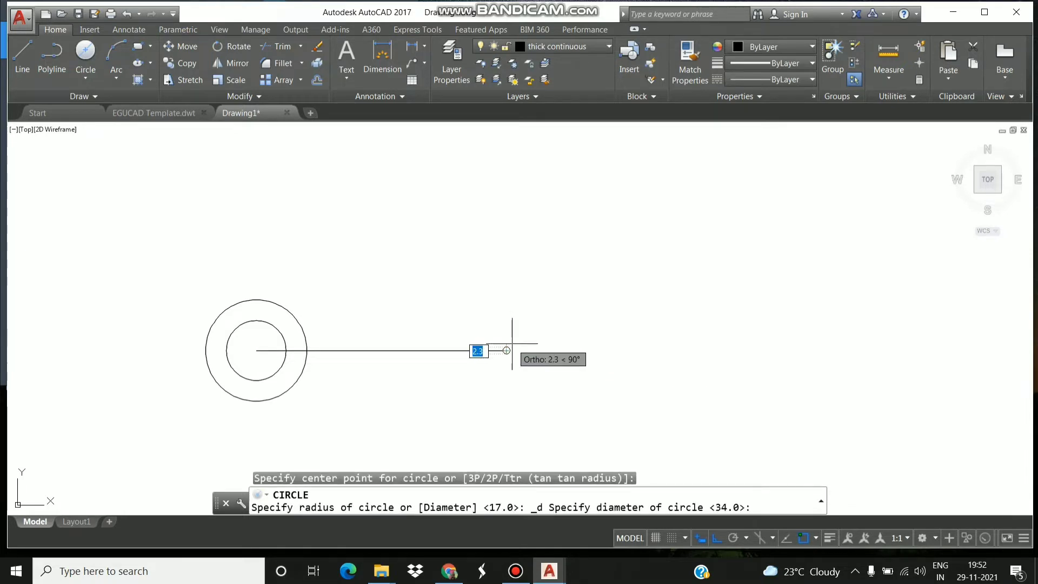
pyautogui.write('20')
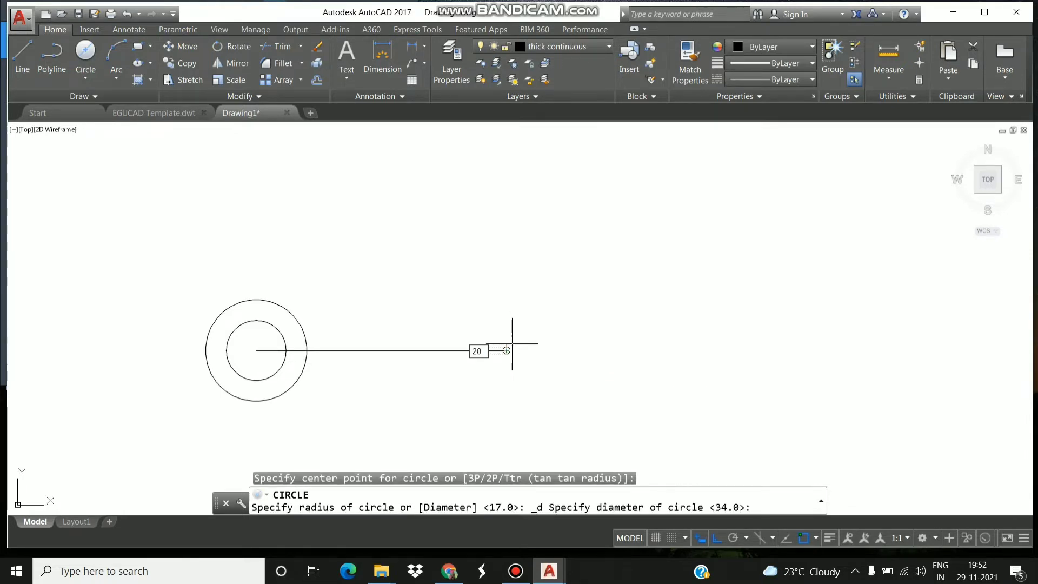
pyautogui.press('Return')
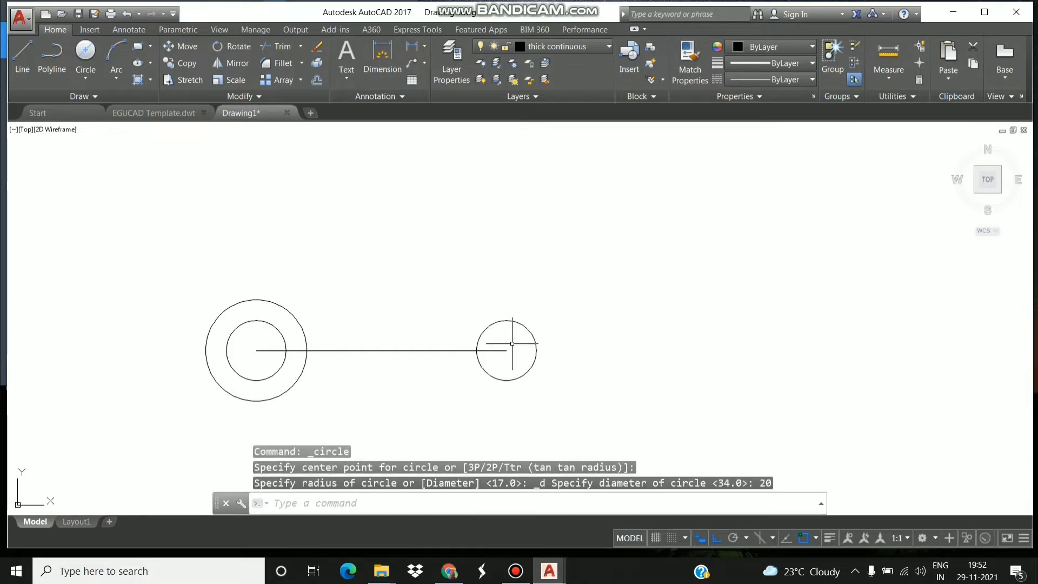
# Draw a concentric center-diameter circle of diameter 34 around the small circle at the line's right end
pyautogui.click(90, 80)
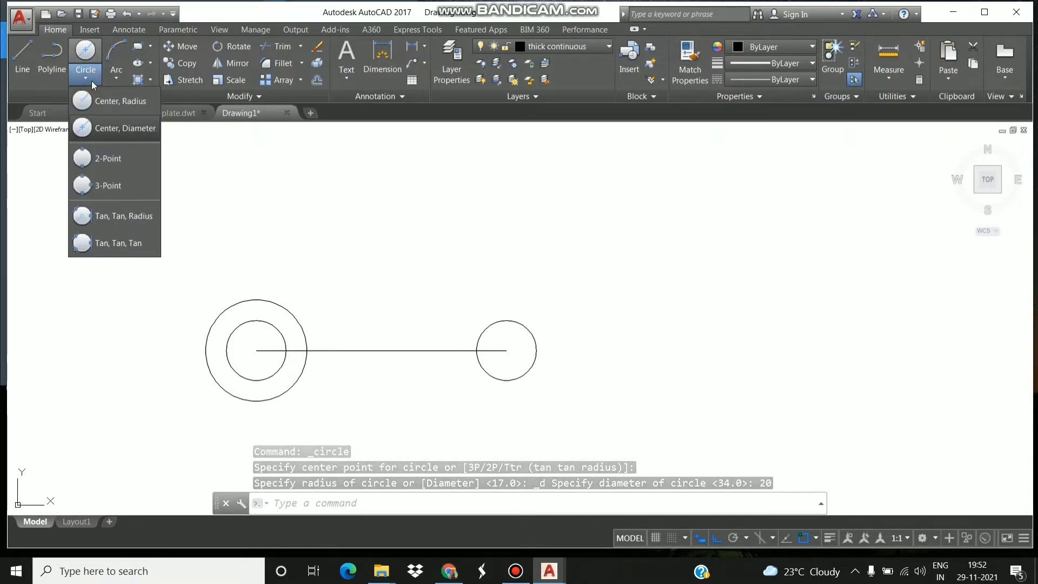
pyautogui.click(96, 132)
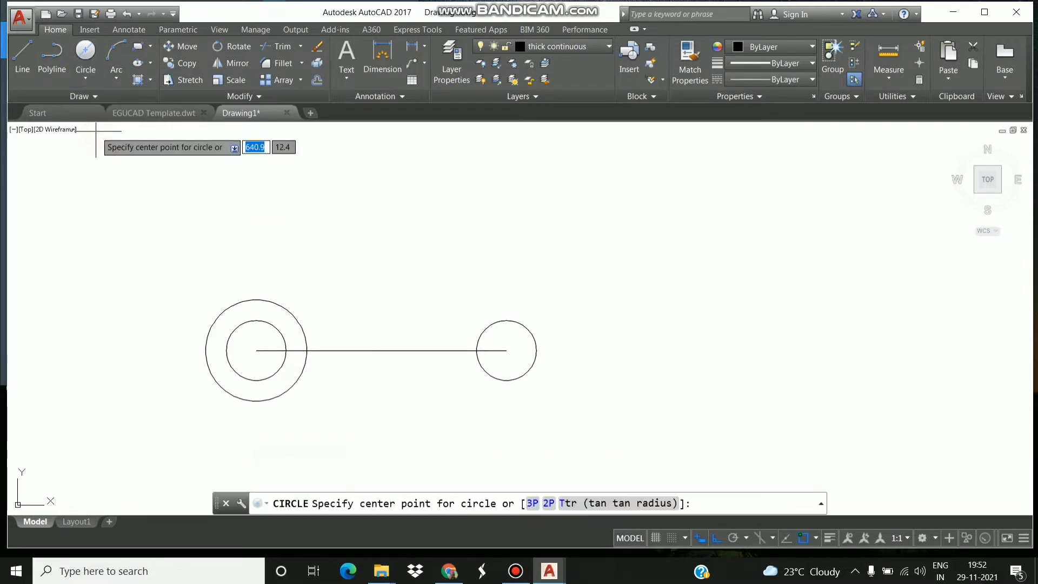
pyautogui.click(506, 351)
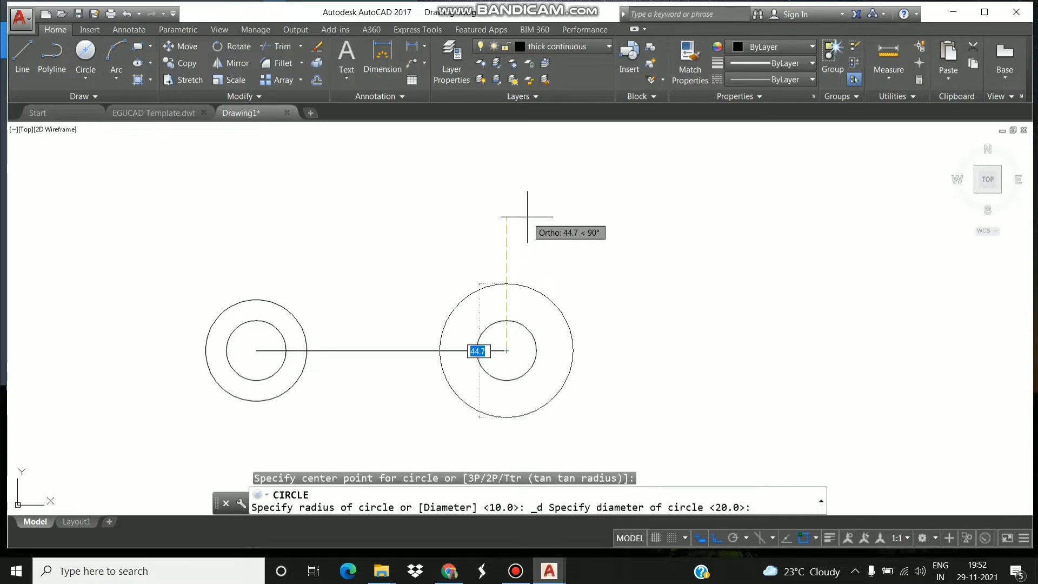
pyautogui.write('34')
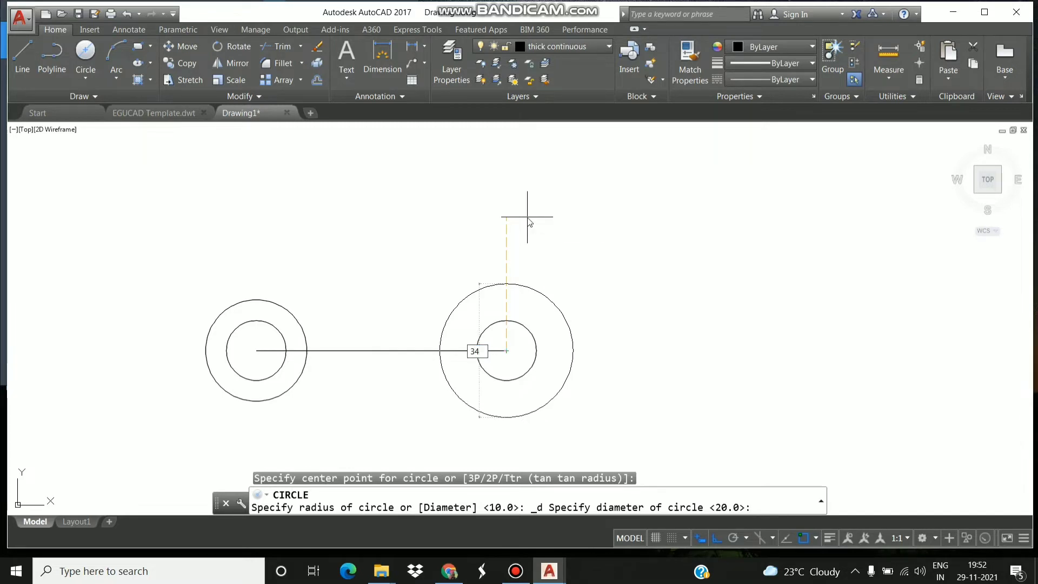
pyautogui.press('Return')
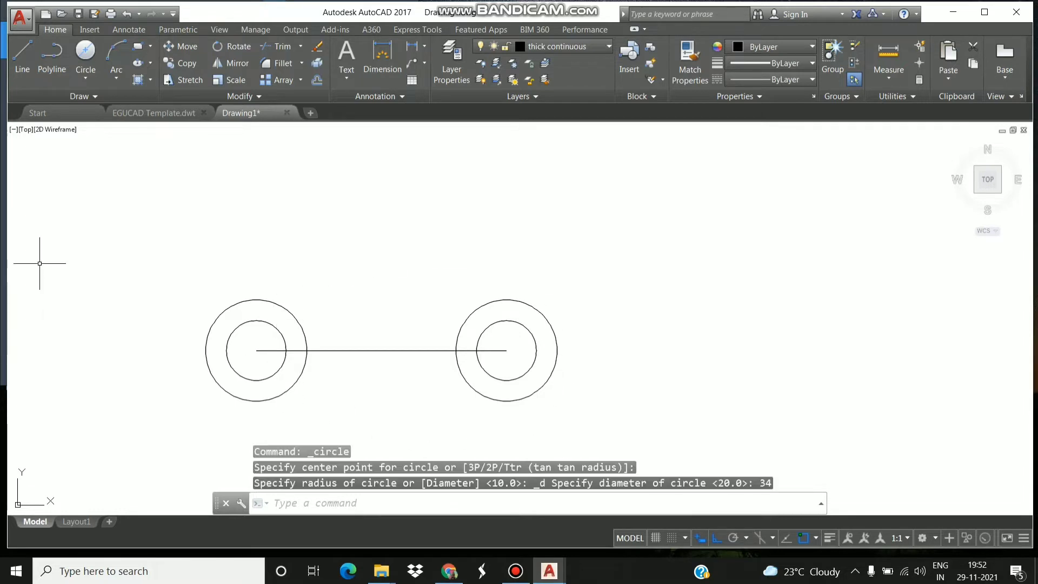
# Draw a 2-point circle of diameter 50 between the facing edges of the two outer circles, and erase it
pyautogui.click(86, 78)
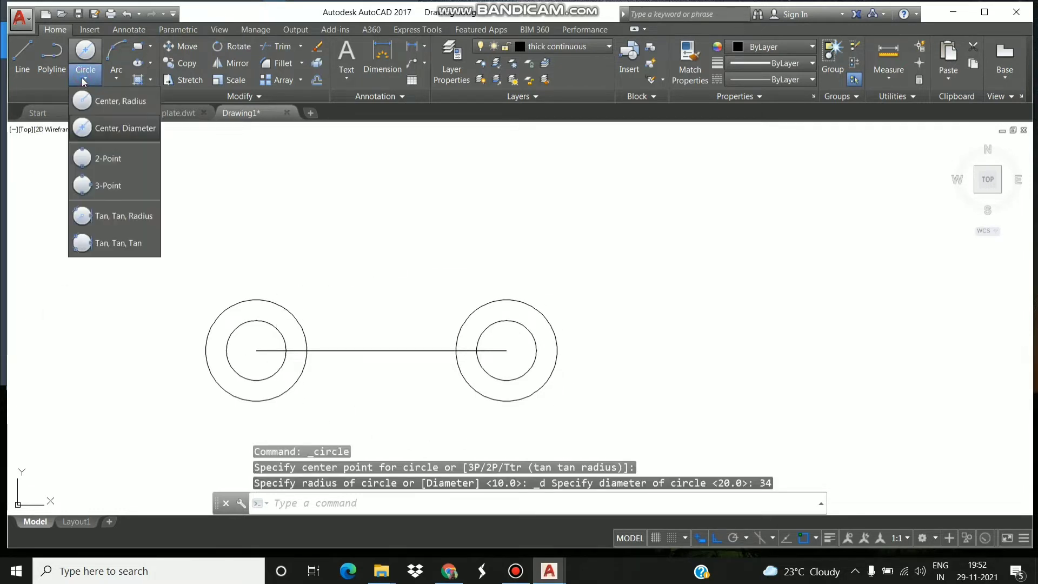
pyautogui.click(103, 160)
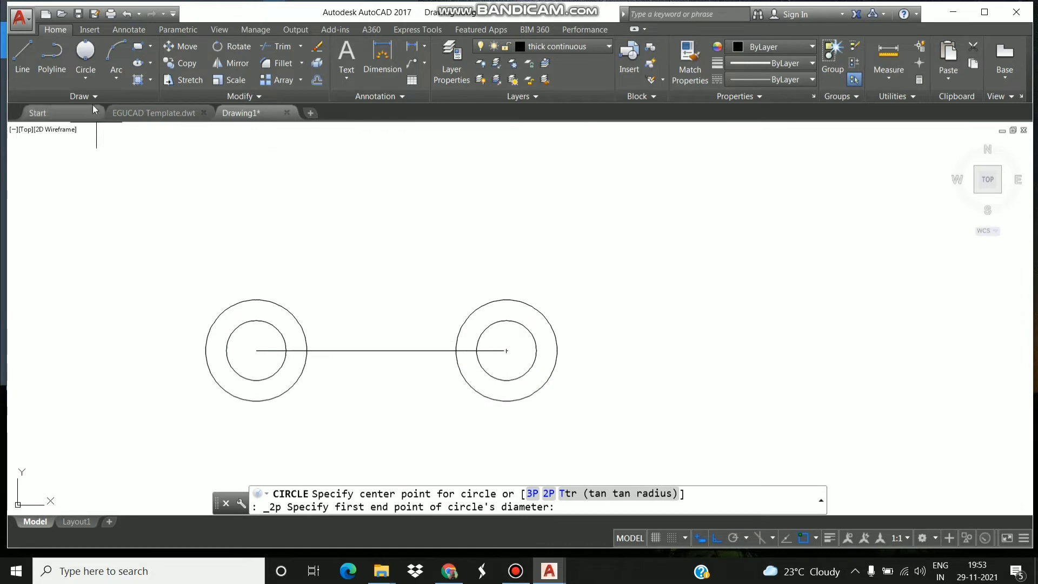
pyautogui.click(86, 81)
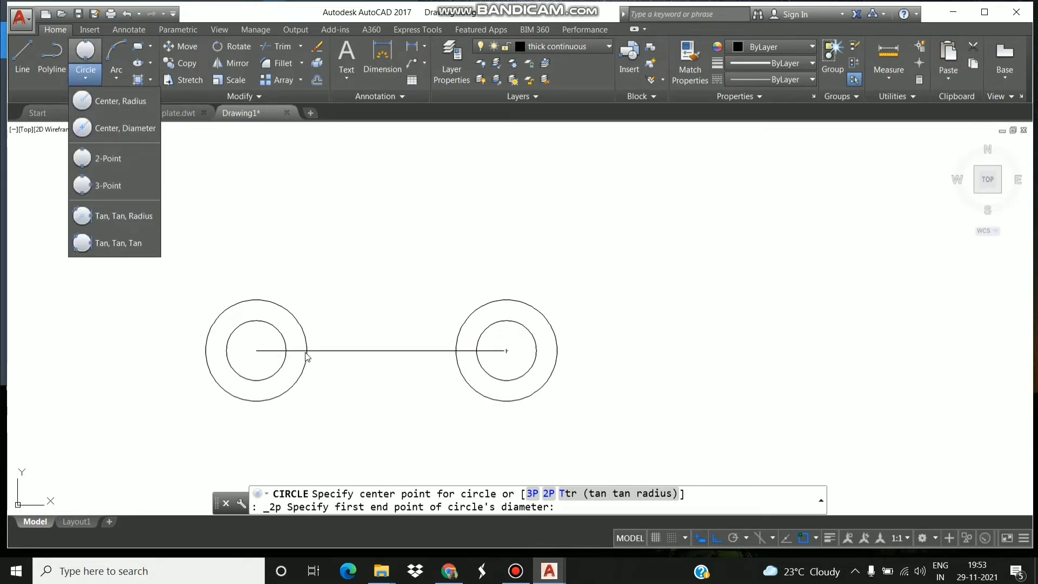
pyautogui.click(86, 54)
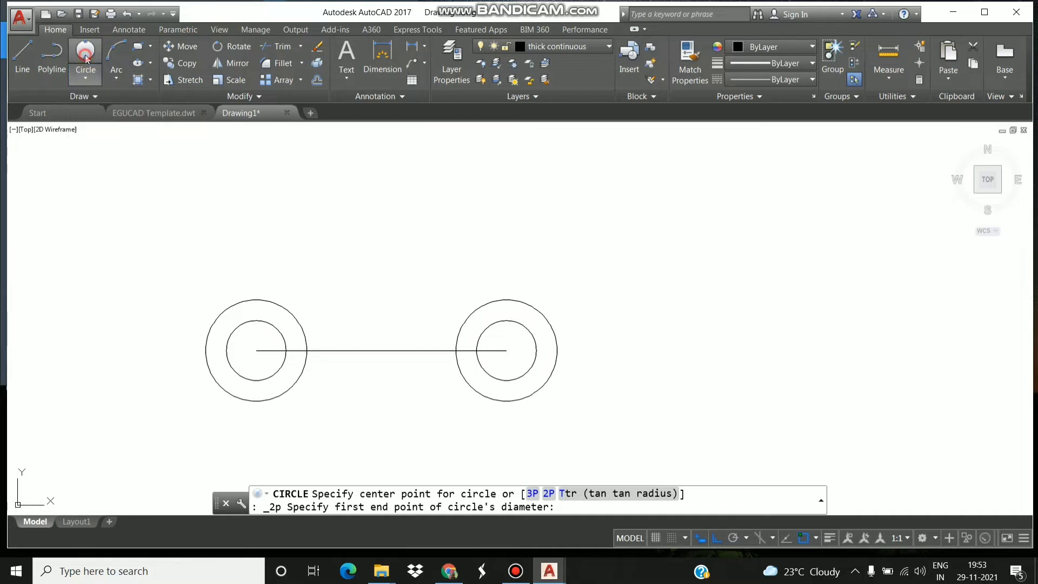
pyautogui.click(306, 350)
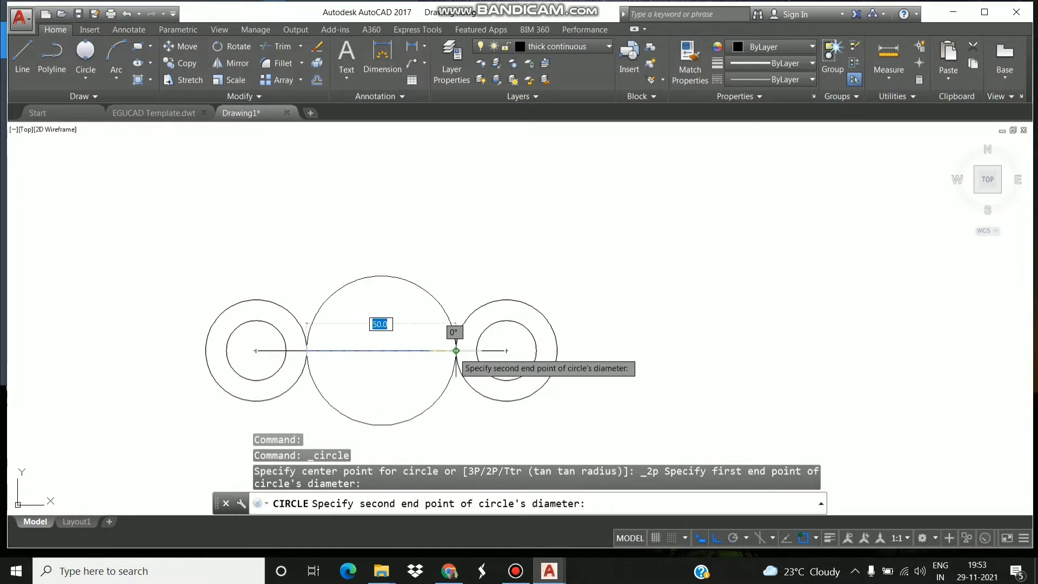
pyautogui.click(442, 350)
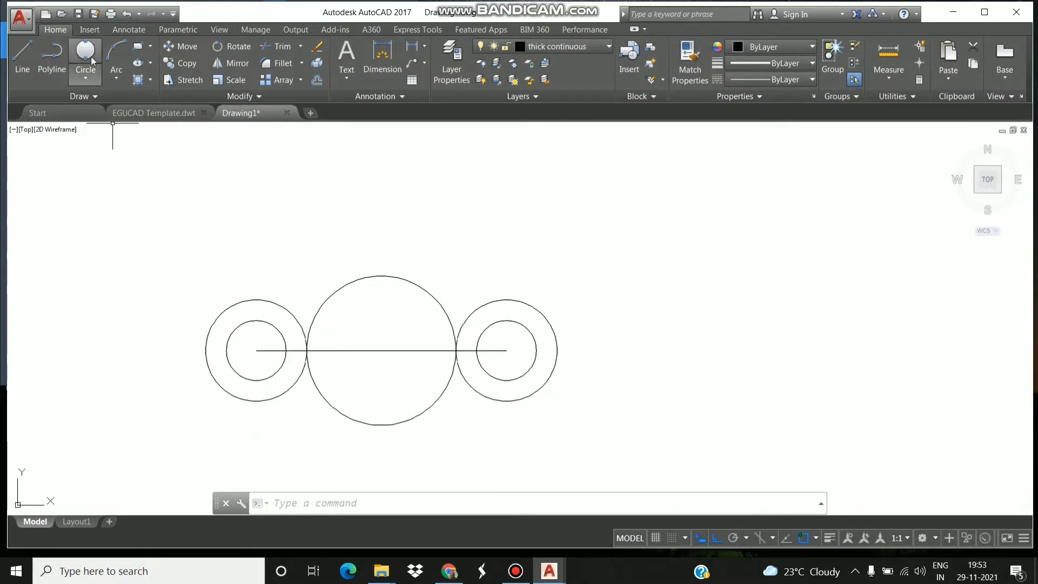
pyautogui.click(443, 311)
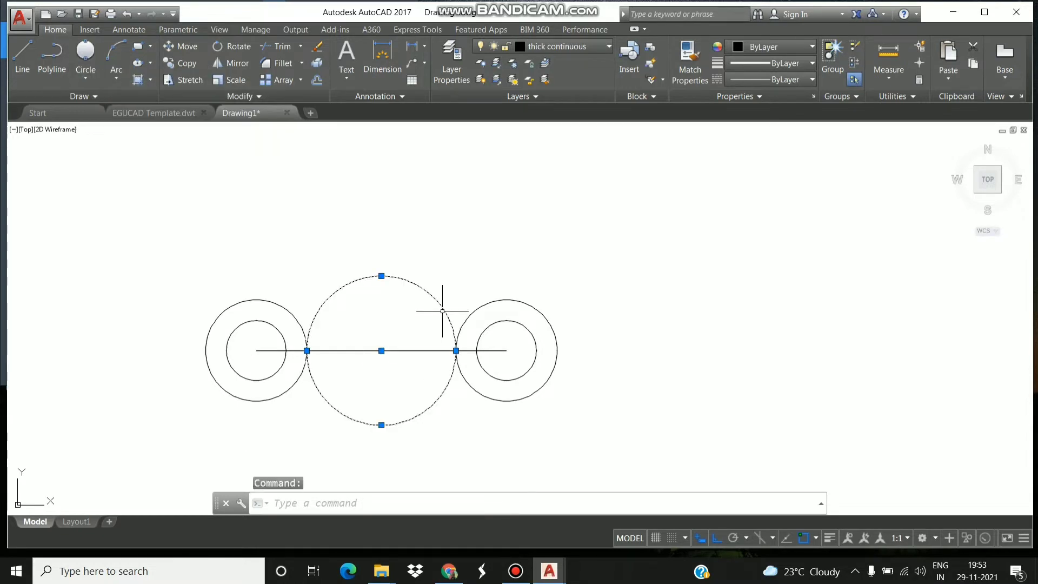
pyautogui.press('Delete')
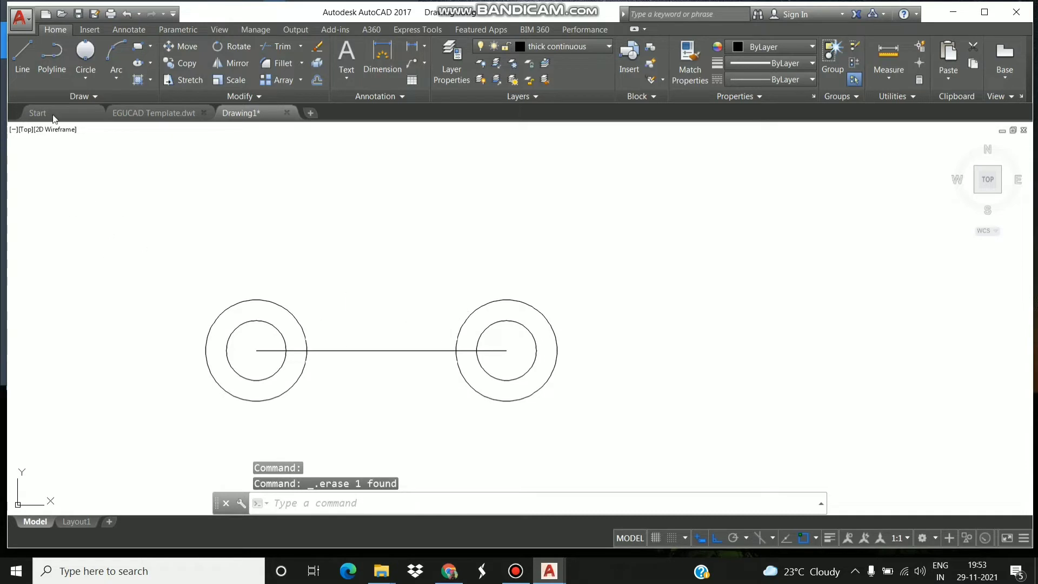
# Draw a 2-point circle spanning the gap between the two outer circles, from their facing intersections with the connecting line
pyautogui.click(85, 57)
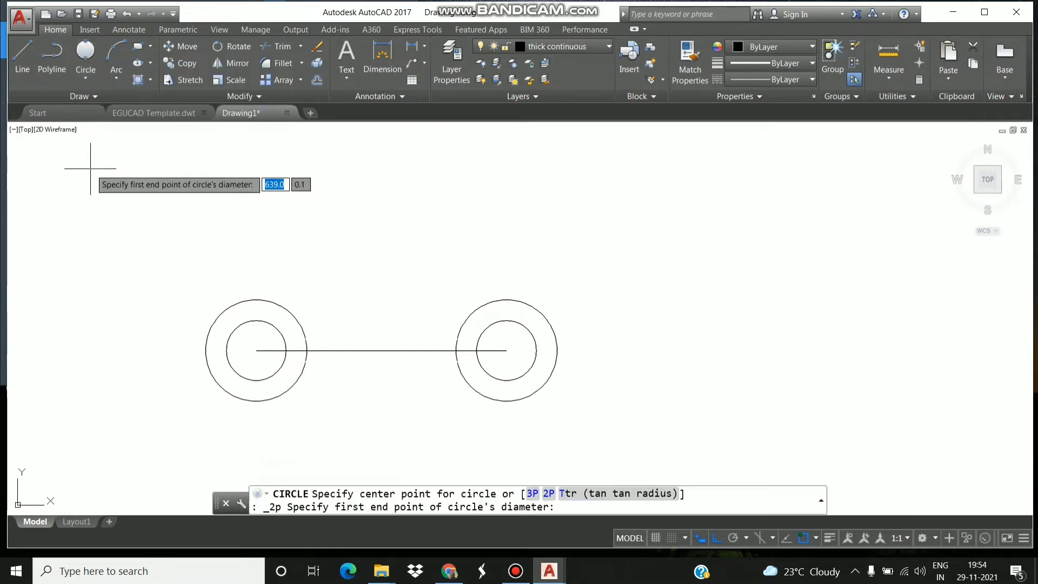
pyautogui.click(306, 352)
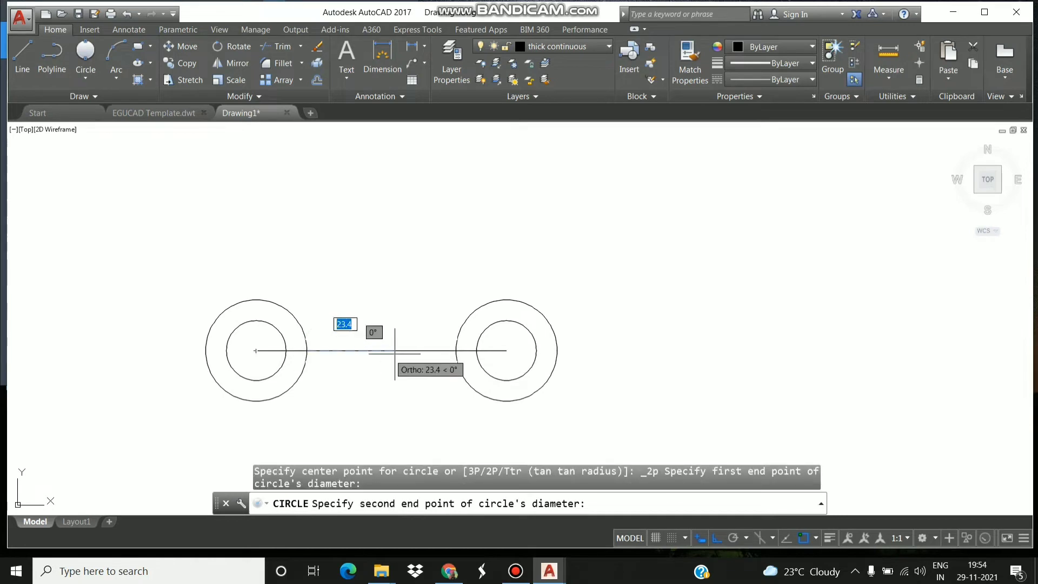
pyautogui.click(456, 350)
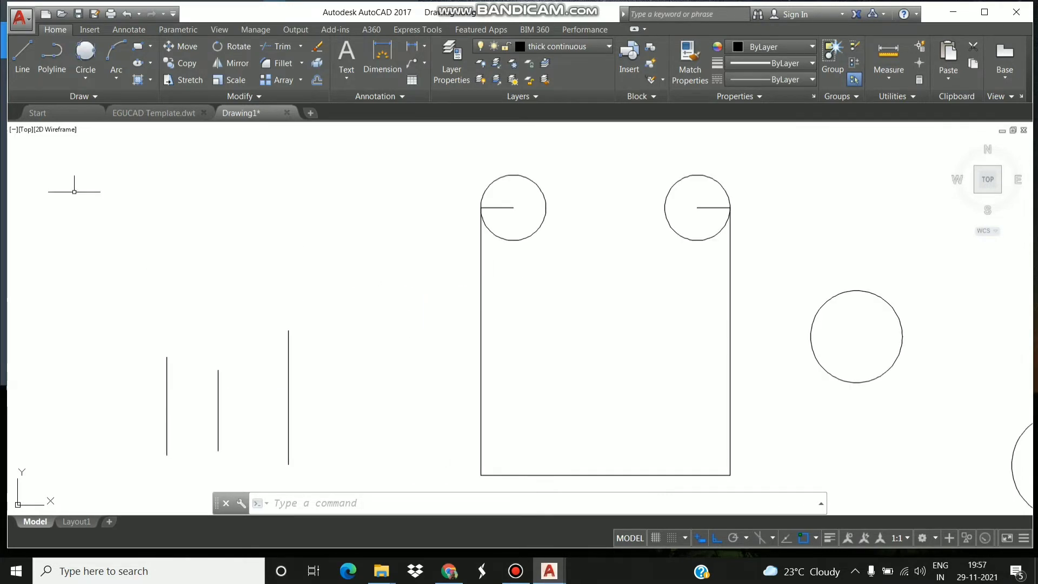
pyautogui.click(78, 76)
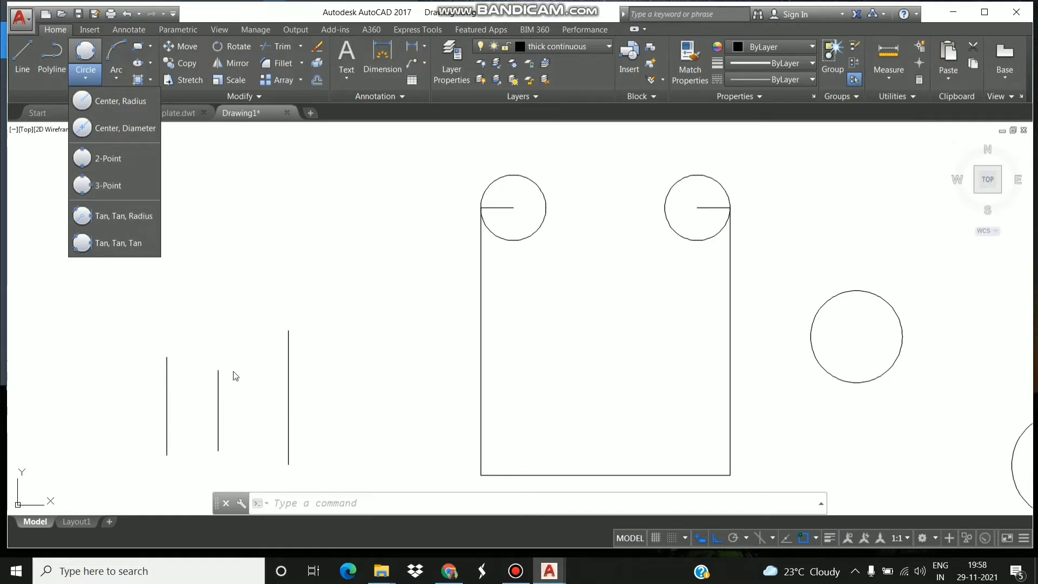
pyautogui.click(392, 120)
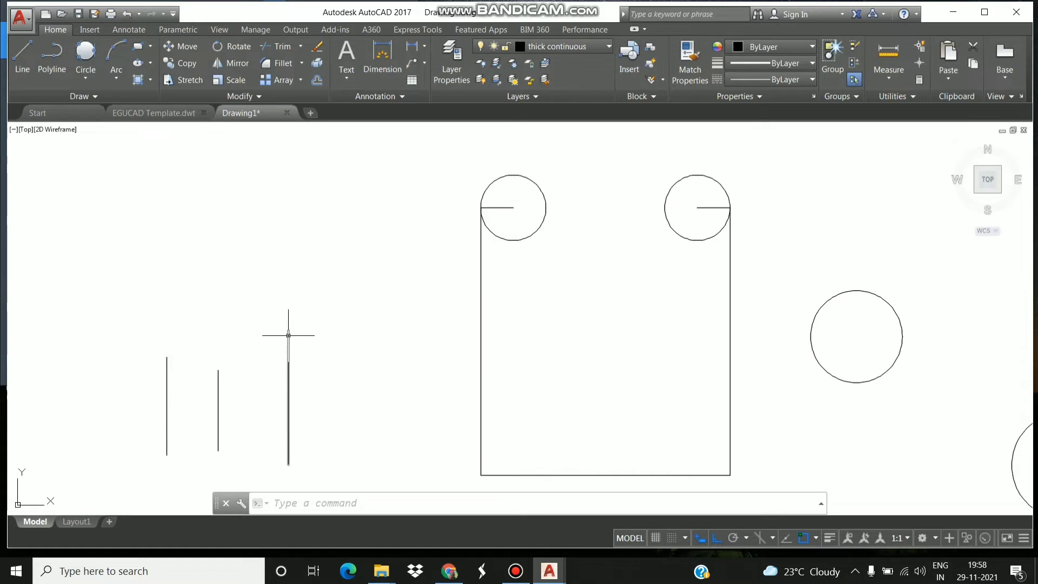
pyautogui.moveTo(288, 335)
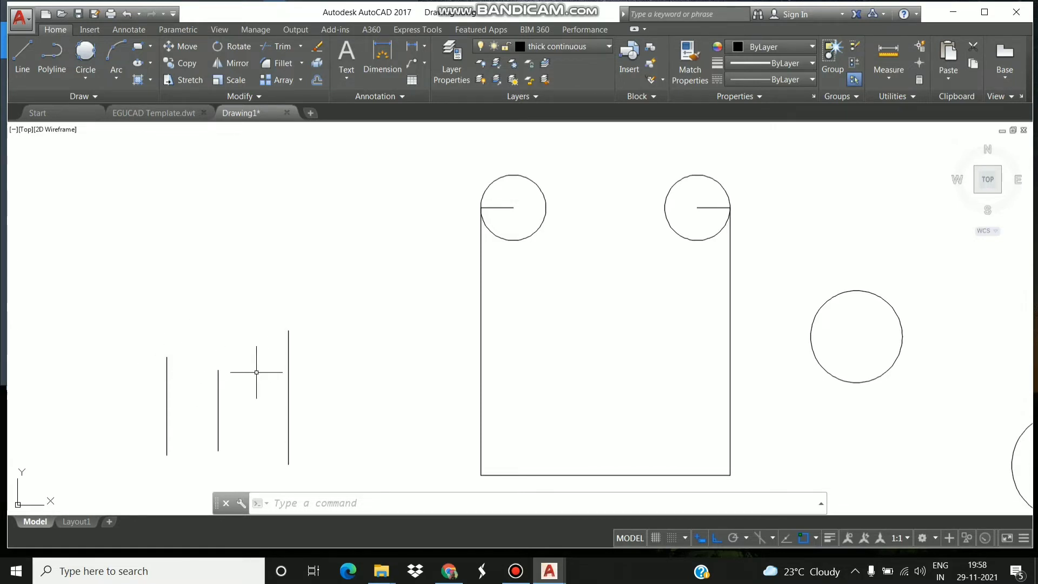
# Draw a 3-point circle through the upper endpoints of the three vertical lines, and erase it
pyautogui.click(95, 77)
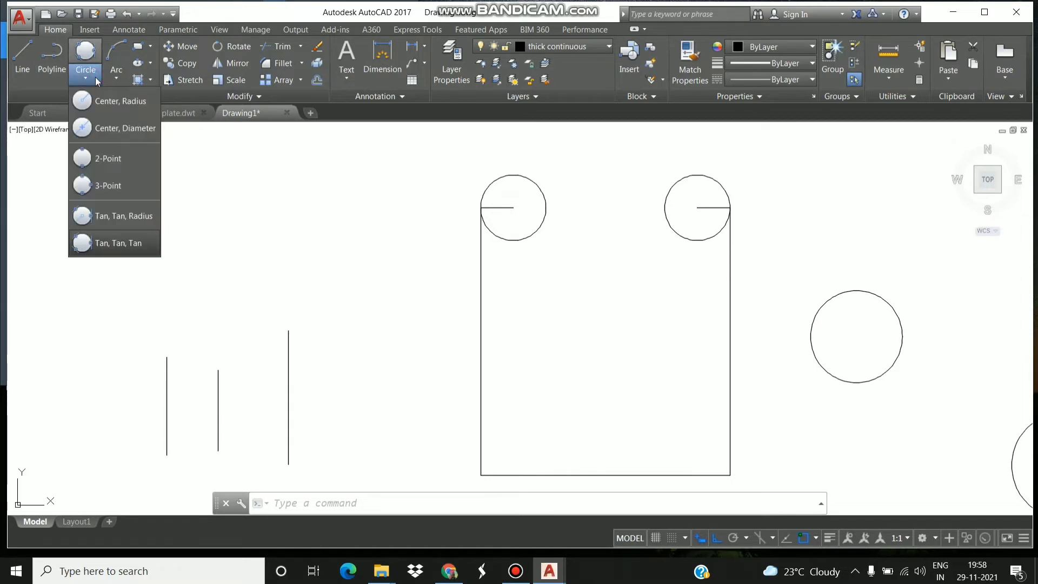
pyautogui.click(104, 189)
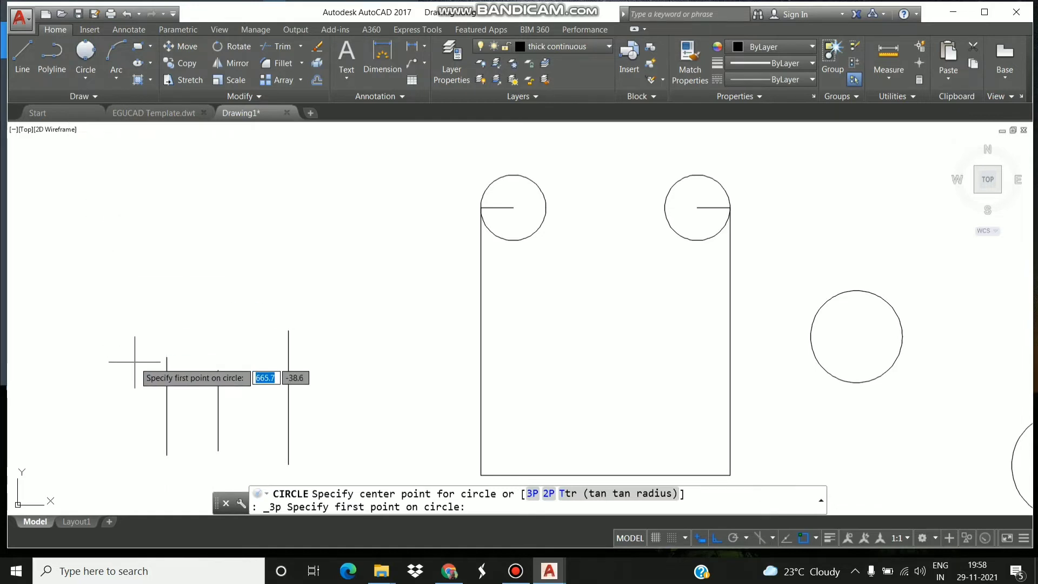
pyautogui.click(166, 356)
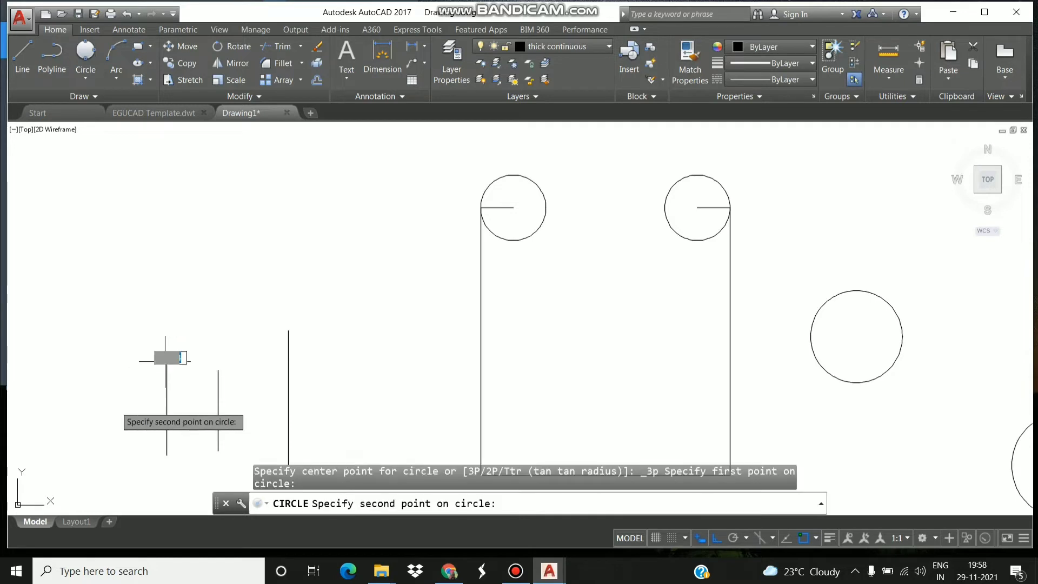
pyautogui.click(217, 370)
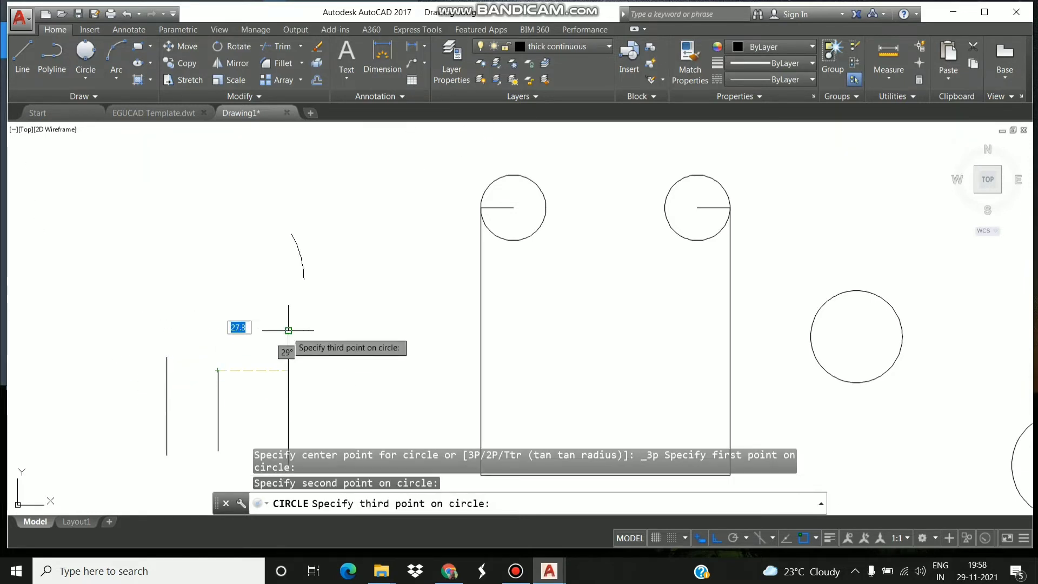
pyautogui.click(288, 331)
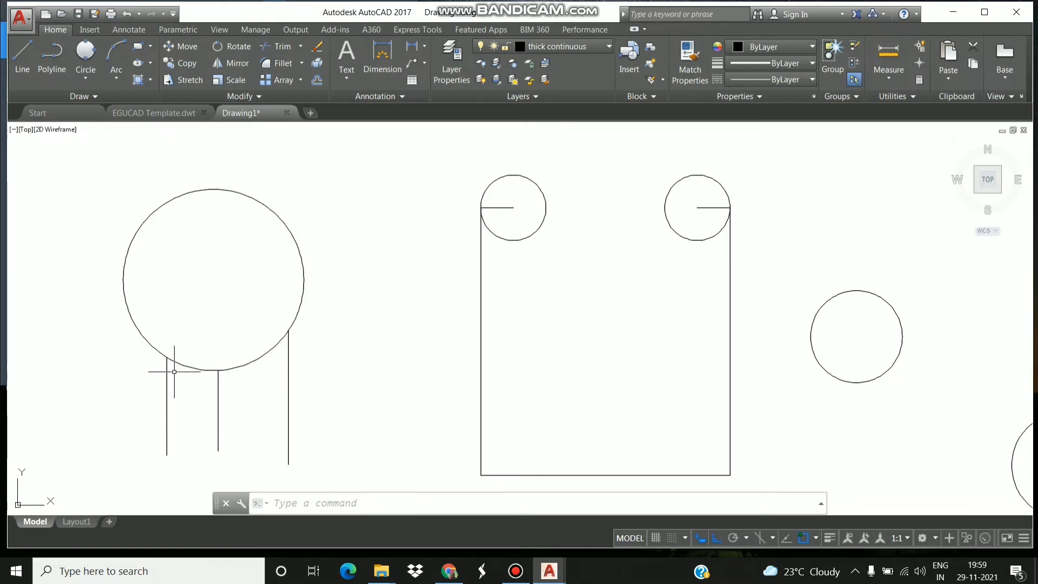
pyautogui.click(290, 235)
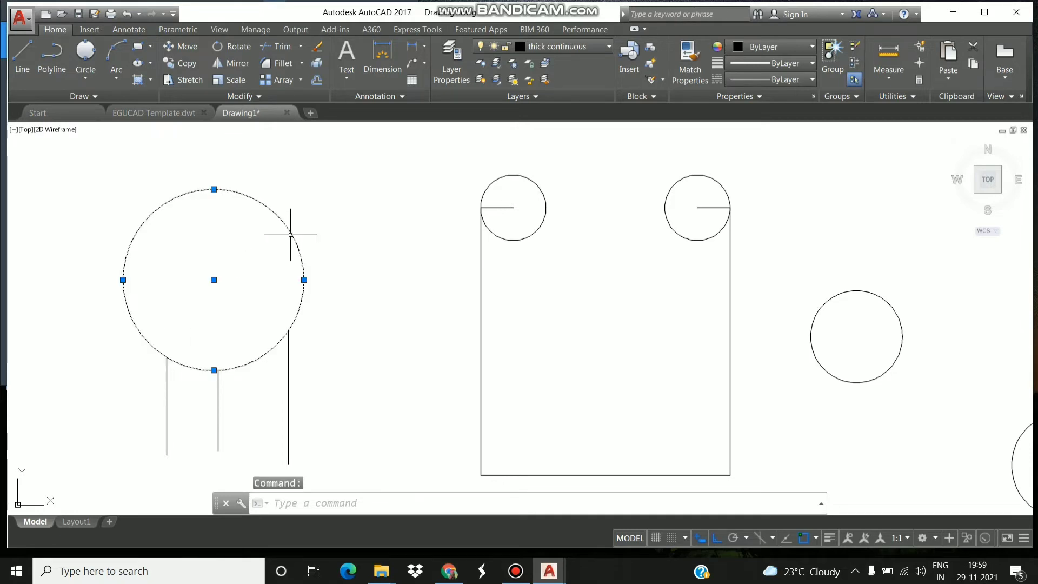
pyautogui.press('Delete')
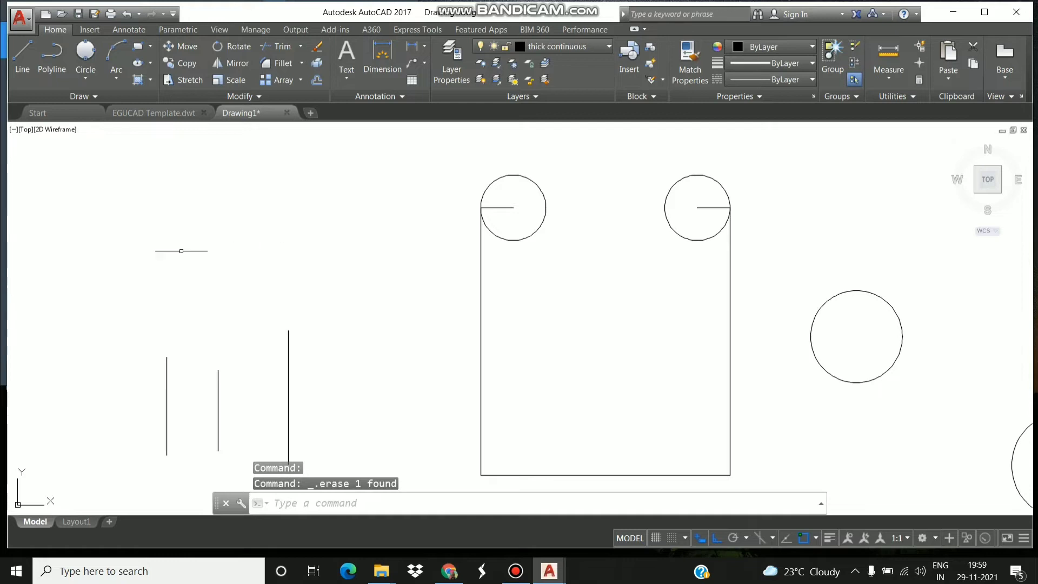
# Draw a 3-point circle passing through the upper endpoints of the three separate vertical lines
pyautogui.click(84, 77)
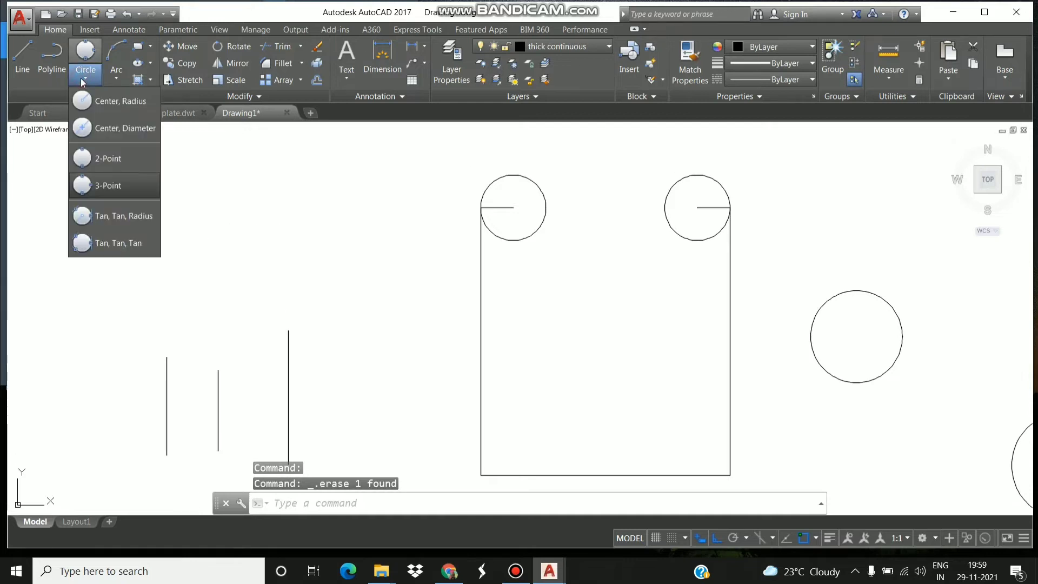
pyautogui.click(107, 187)
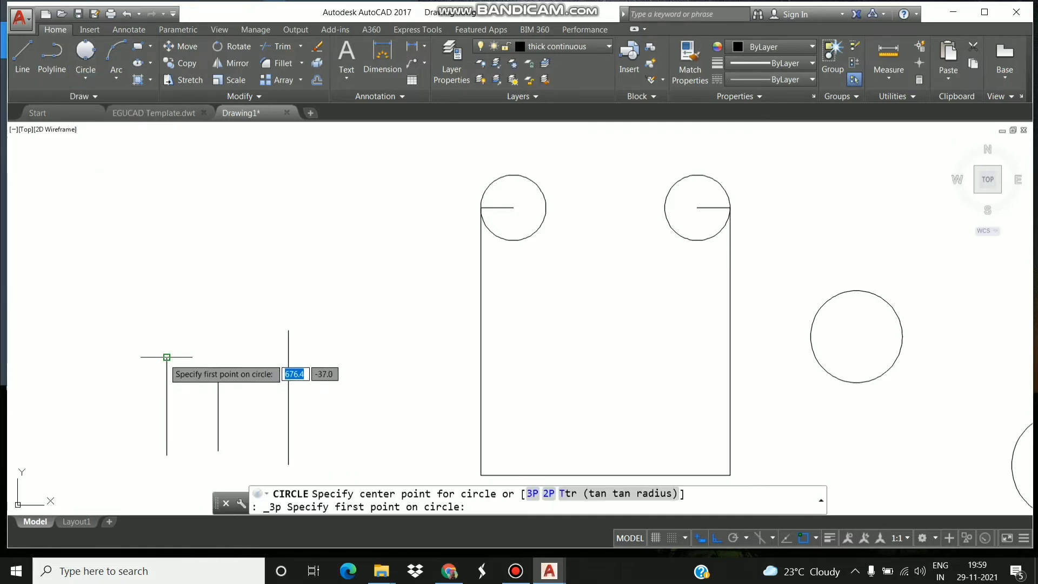
pyautogui.click(166, 357)
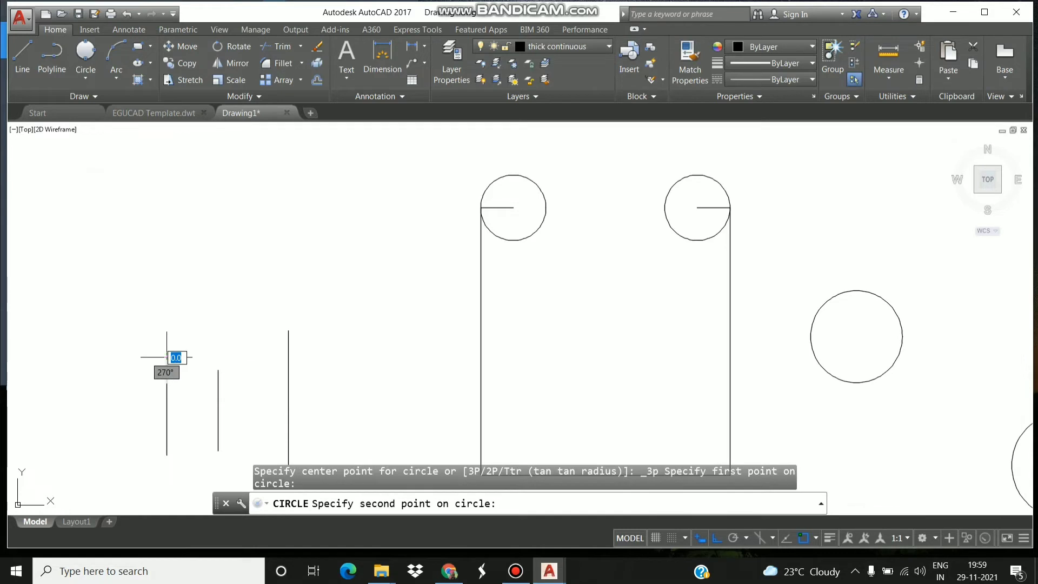
pyautogui.click(218, 372)
pyautogui.click(288, 330)
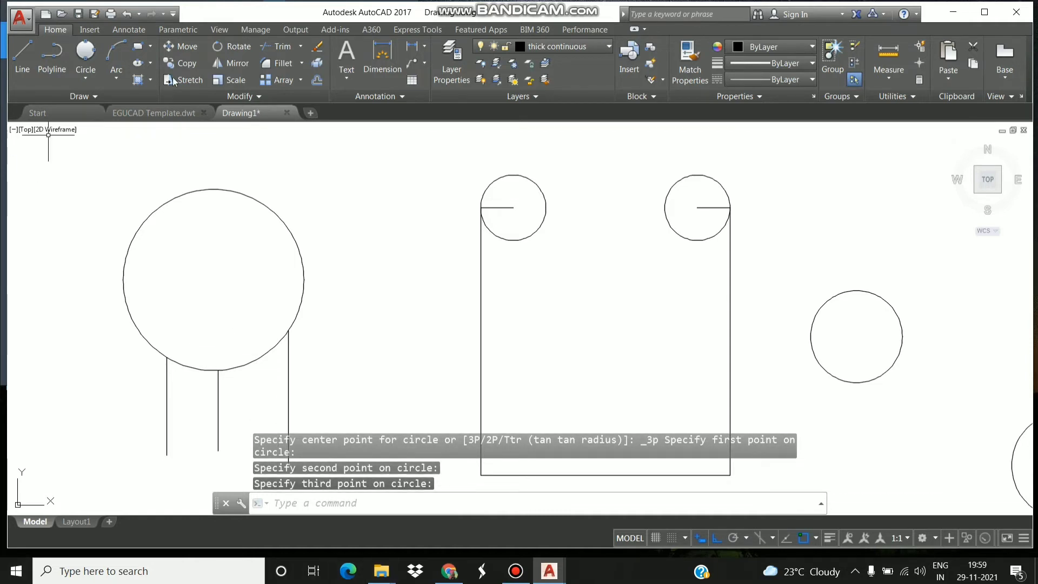
# Draw a Tan, Tan, Radius circle of radius 48 tangent to the outer sides of the two small circles on the open rectangle
pyautogui.click(92, 81)
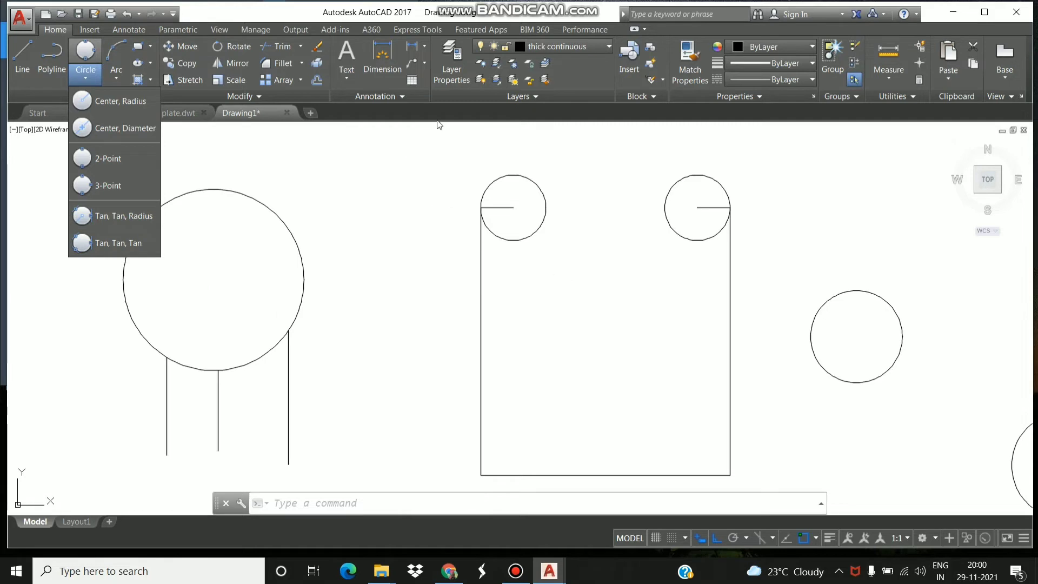
pyautogui.click(435, 139)
pyautogui.moveTo(589, 258); pyautogui.dragTo(430, 264, button='middle')
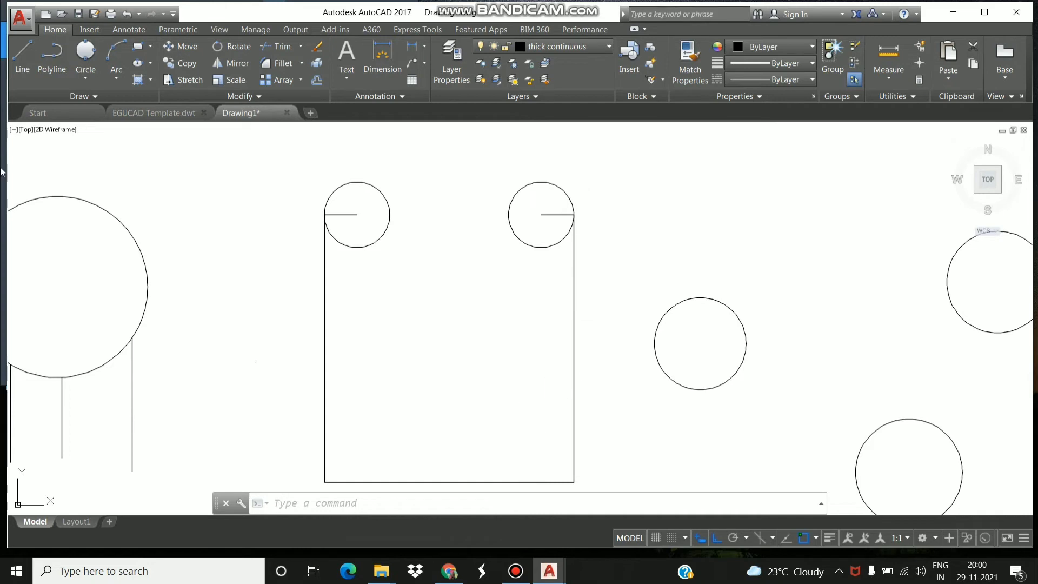
pyautogui.click(86, 78)
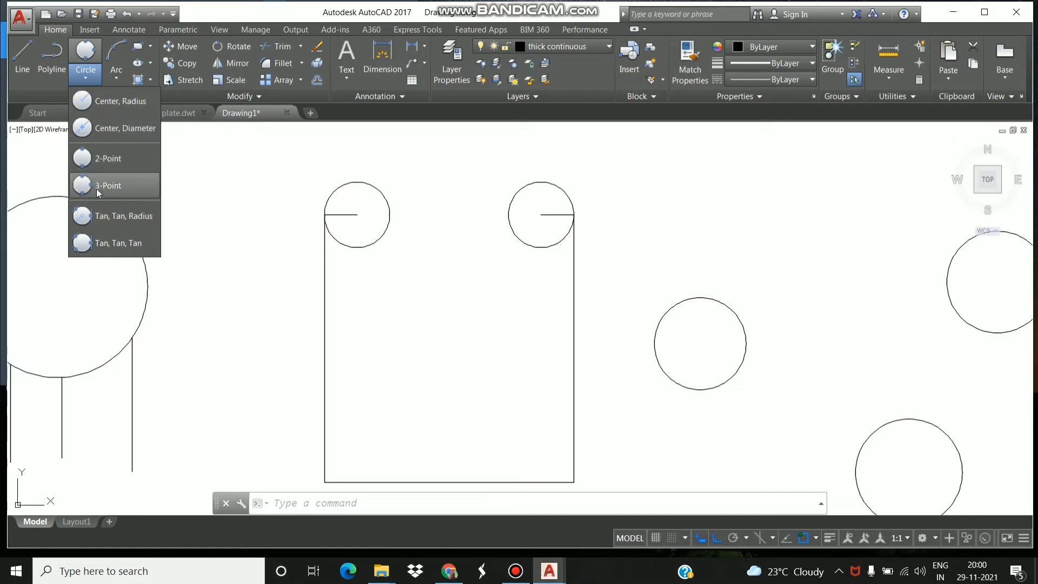
pyautogui.click(105, 220)
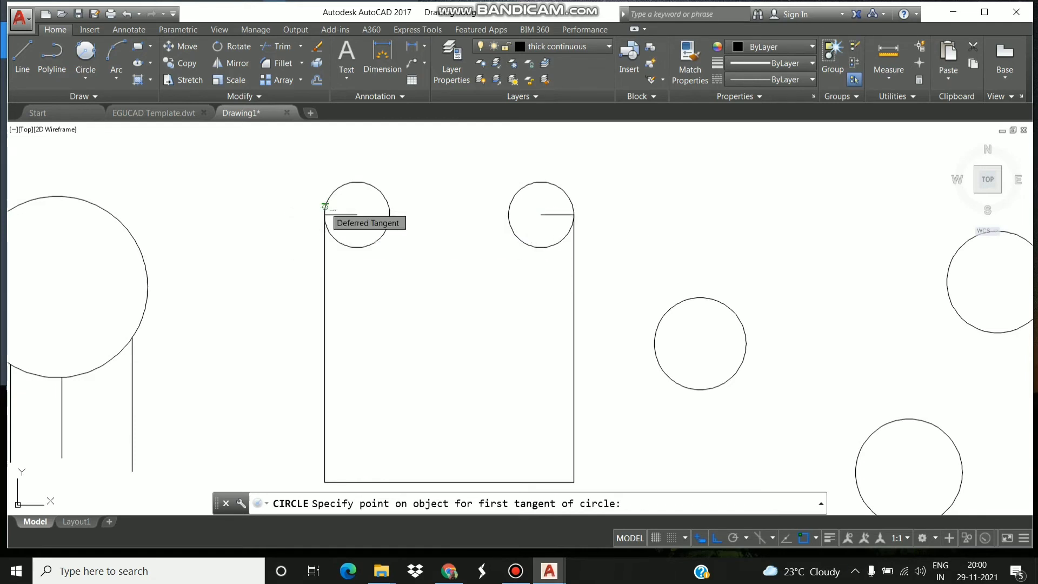
pyautogui.click(325, 206)
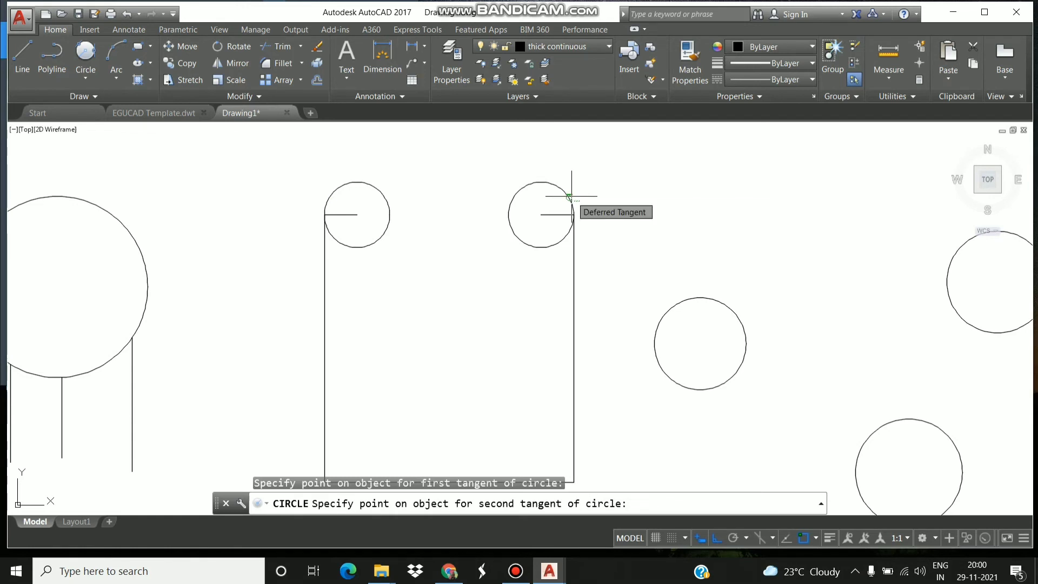
pyautogui.click(570, 198)
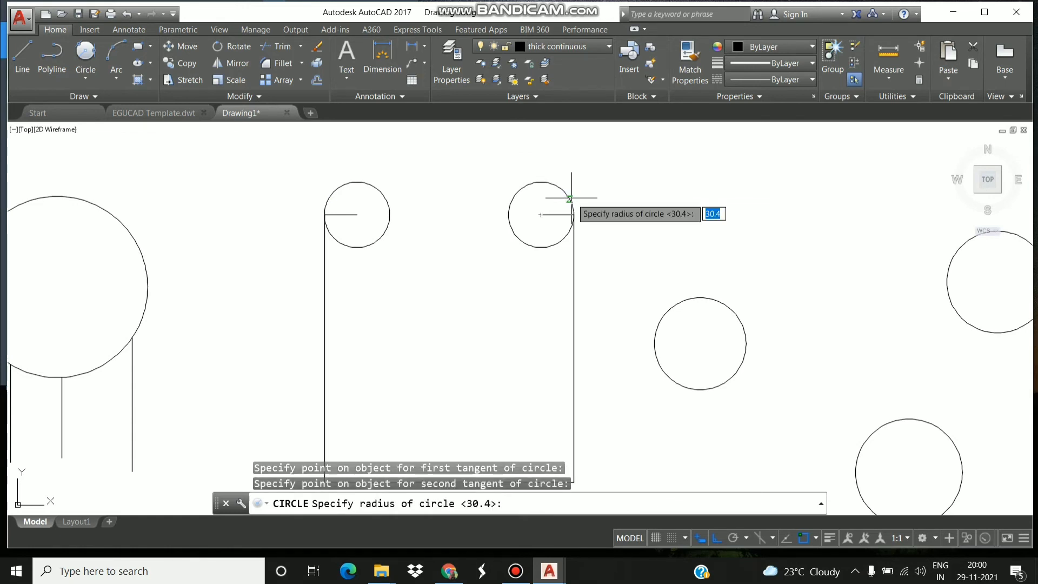
pyautogui.write('48')
pyautogui.press('Return')
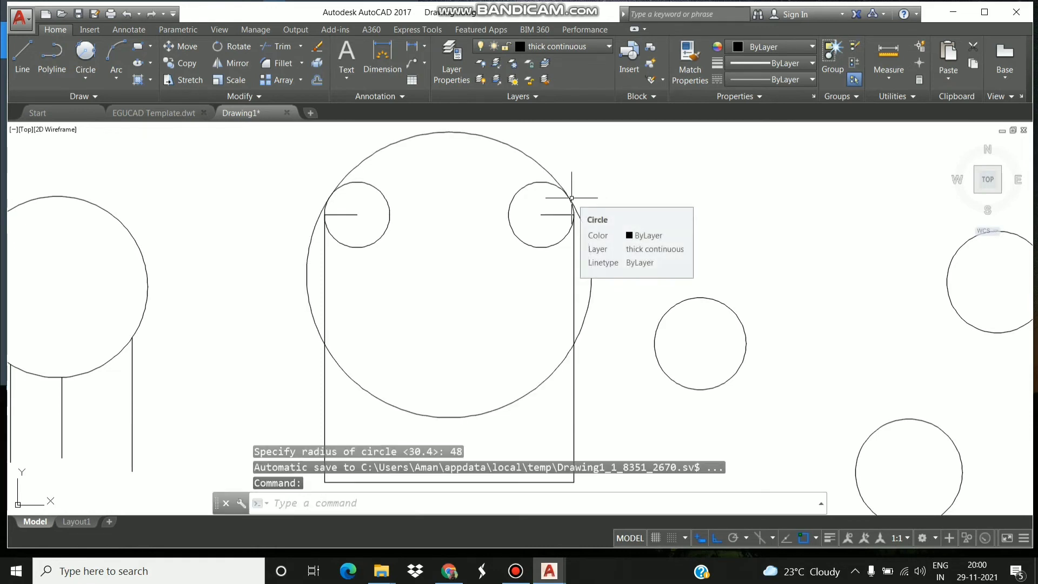
# Trim the radius 48 circle so only the upper arc bridging the two small circles on the rectangle is left
pyautogui.click(264, 47)
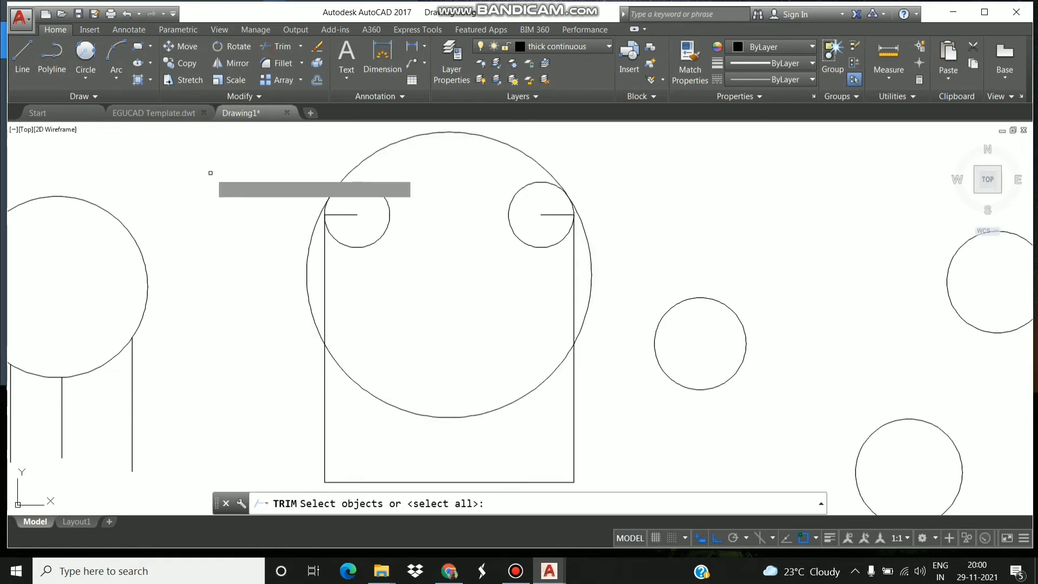
pyautogui.press('Return')
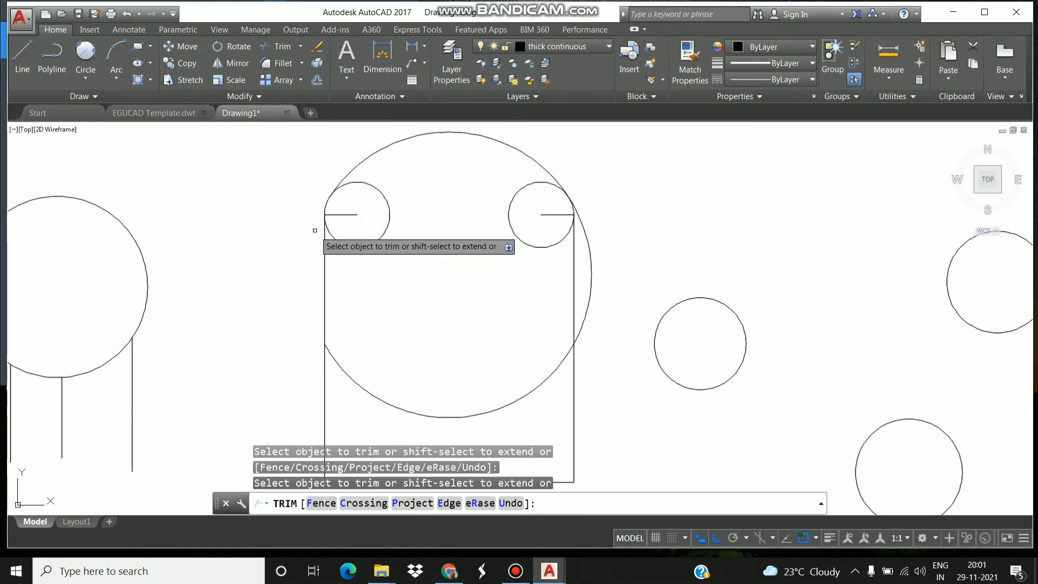
pyautogui.click(390, 401)
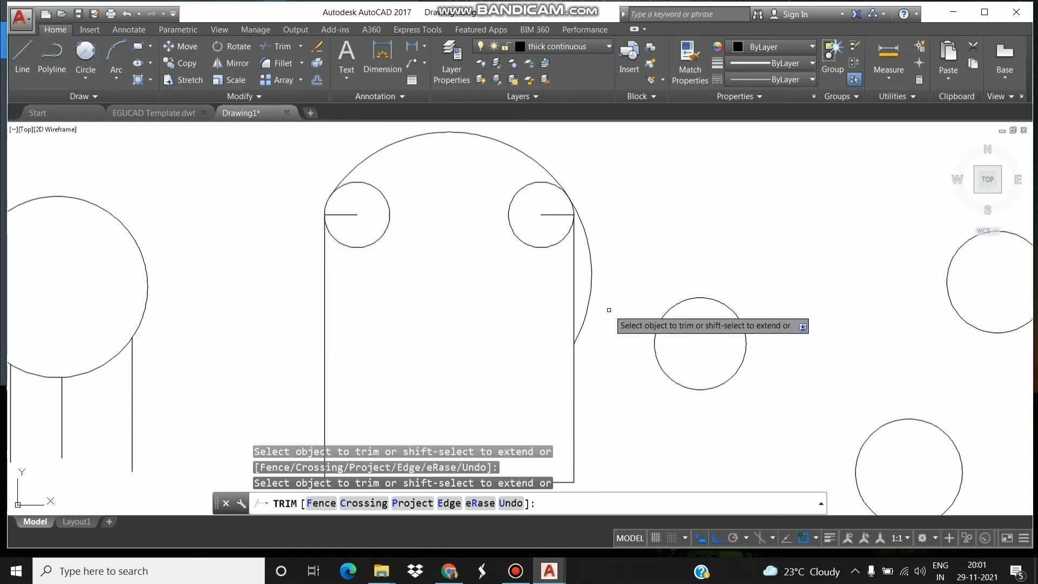
pyautogui.click(590, 290)
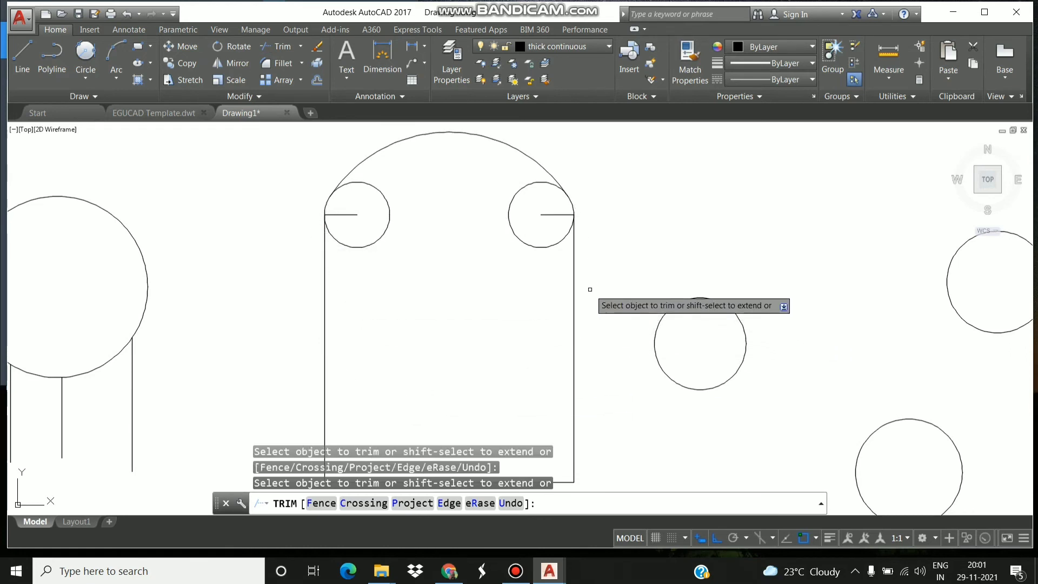
pyautogui.press('Escape')
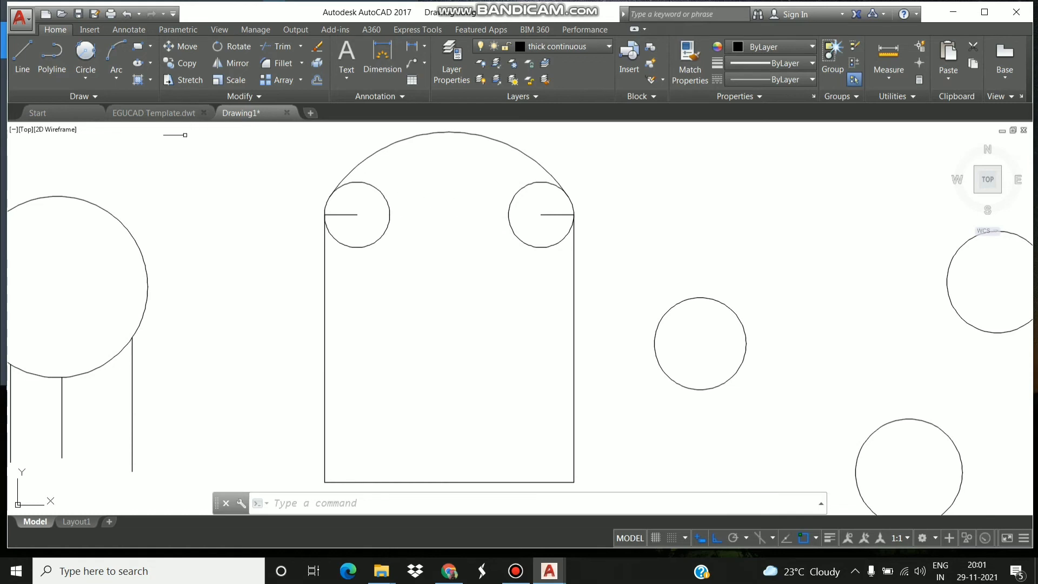
# Draw a Tan, Tan, Radius circle of radius 50 tangent to the lower inner sides of the two small circles on the rectangle
pyautogui.click(88, 80)
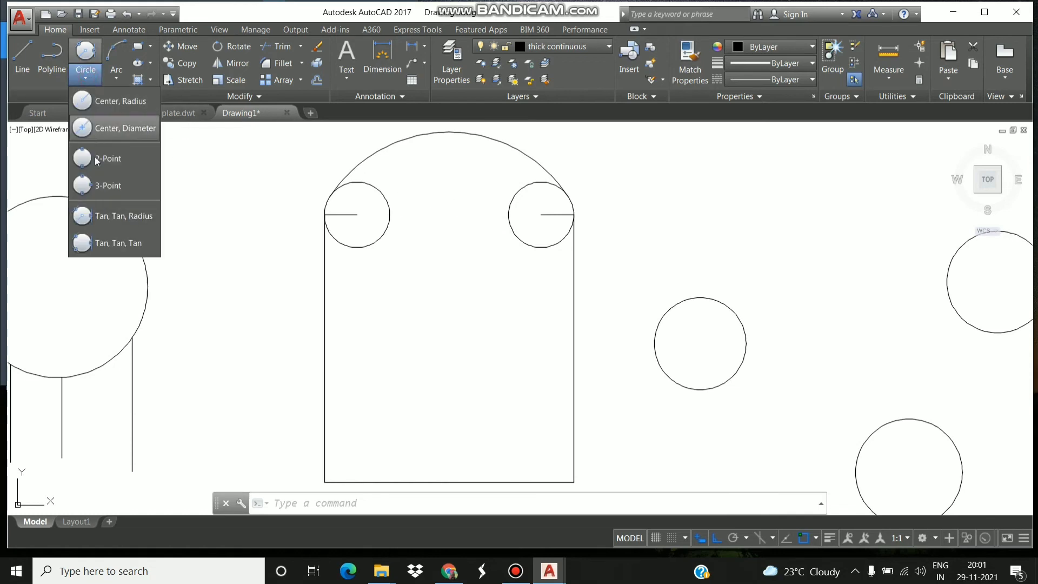
pyautogui.click(115, 217)
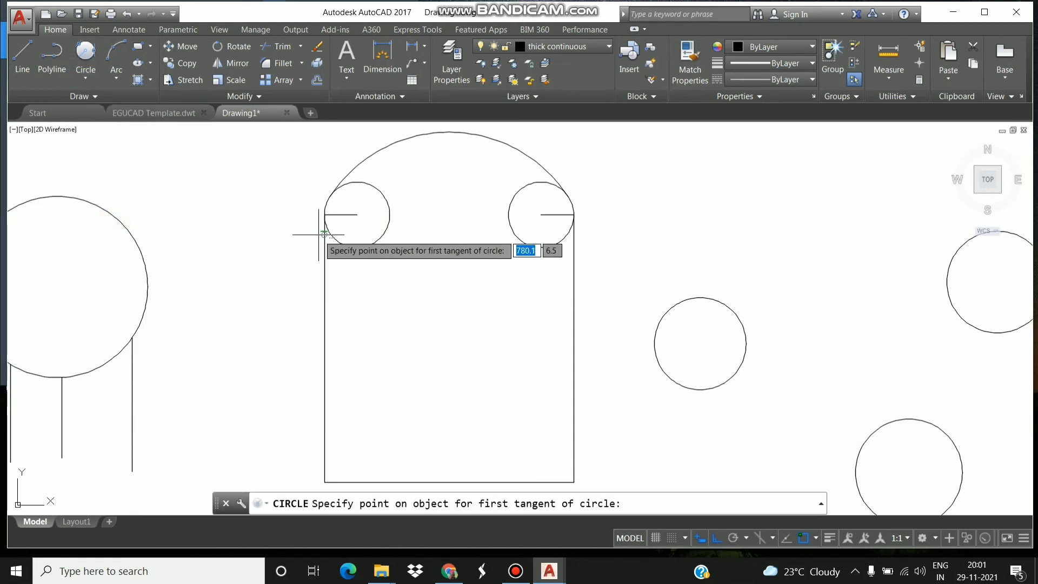
pyautogui.click(384, 231)
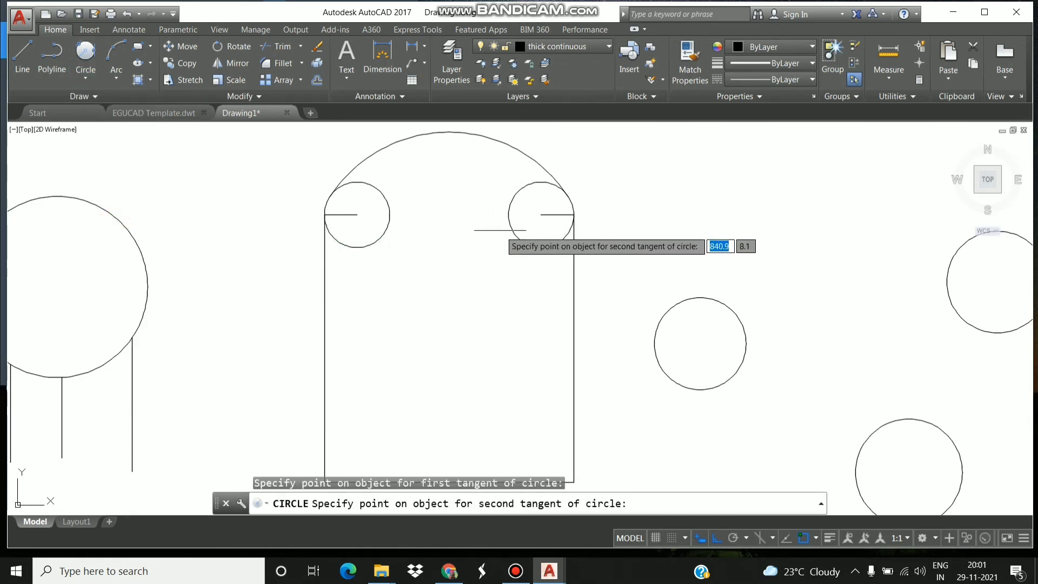
pyautogui.click(512, 233)
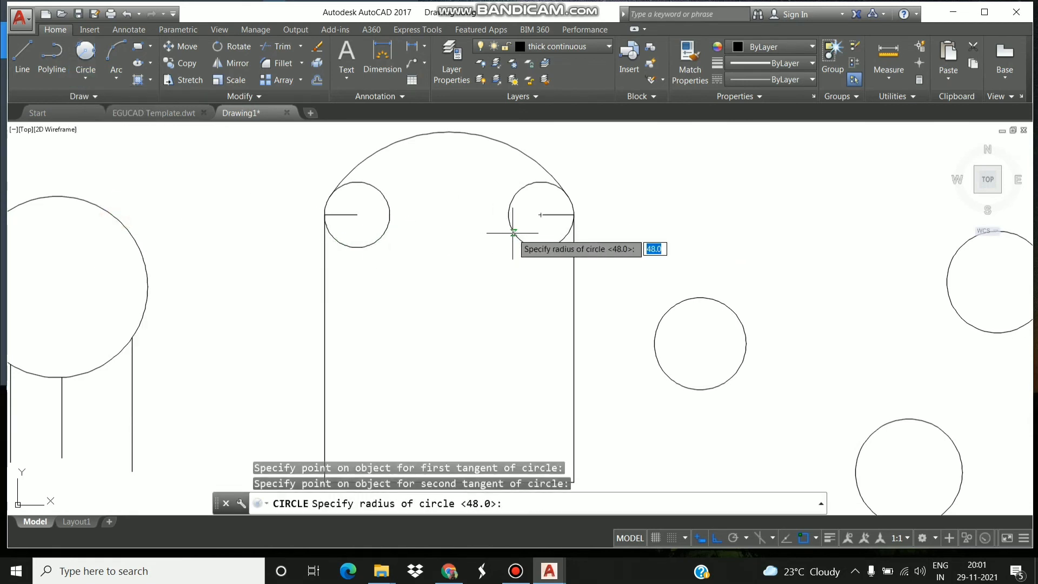
pyautogui.write('50')
pyautogui.press('Return')
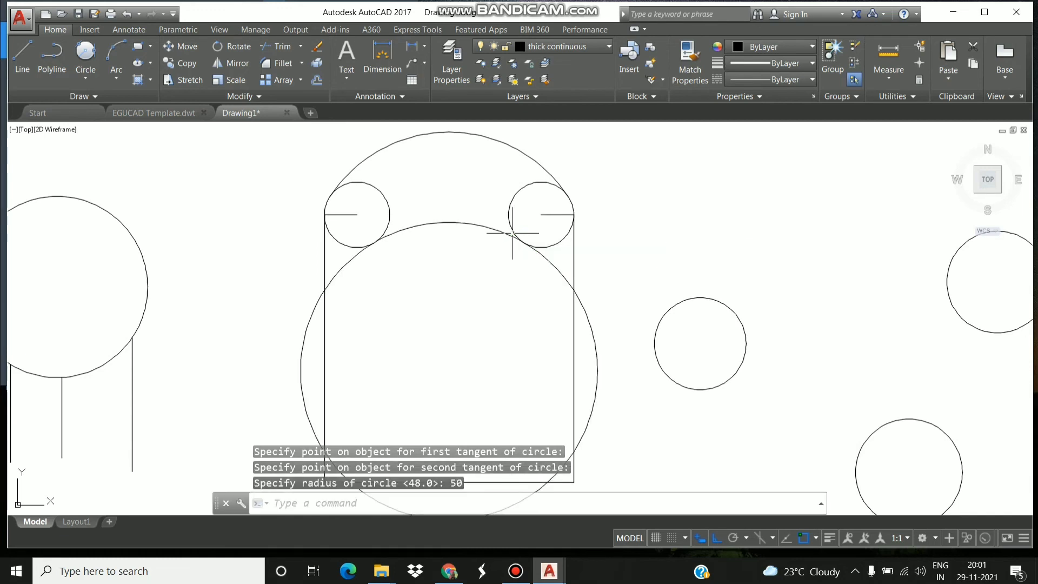
# Trim the radius 50 circle between the small circles and the rectangle's sides, and erase its leftover lower arc, keeping only the arc between the small circles
pyautogui.click(282, 47)
pyautogui.press('Return')
pyautogui.click(348, 265)
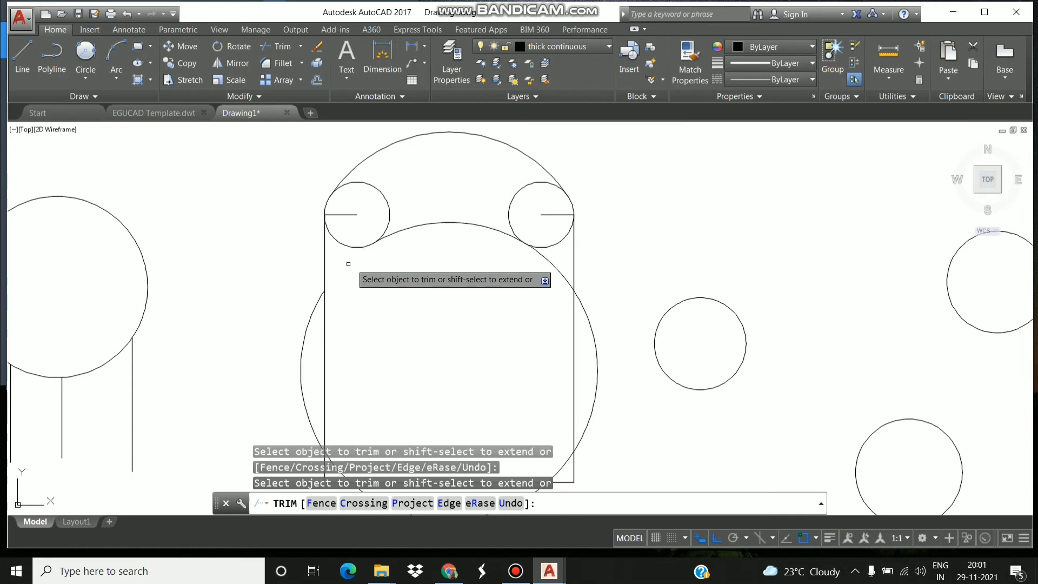
pyautogui.click(547, 263)
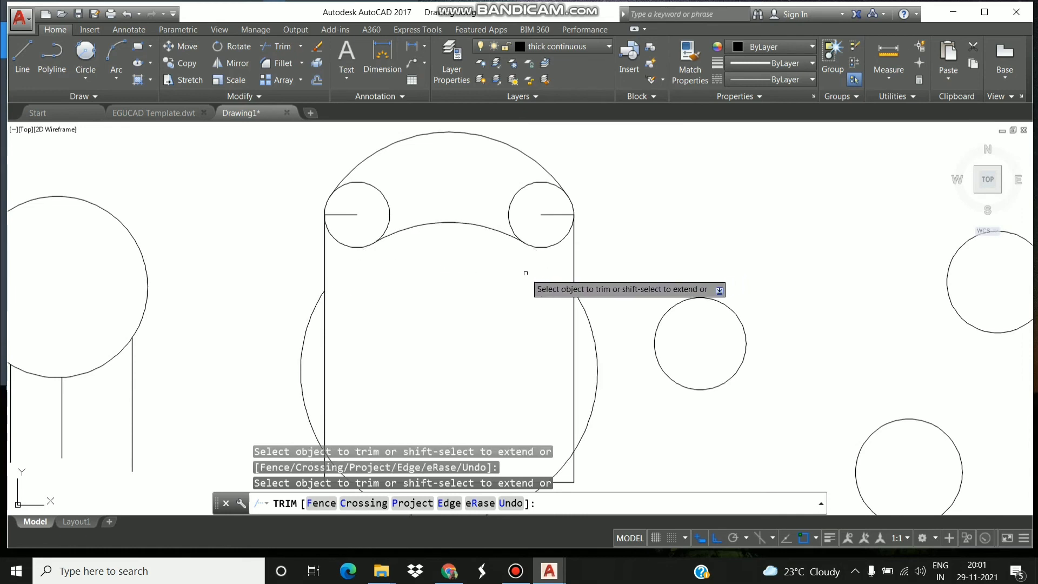
pyautogui.press('Escape')
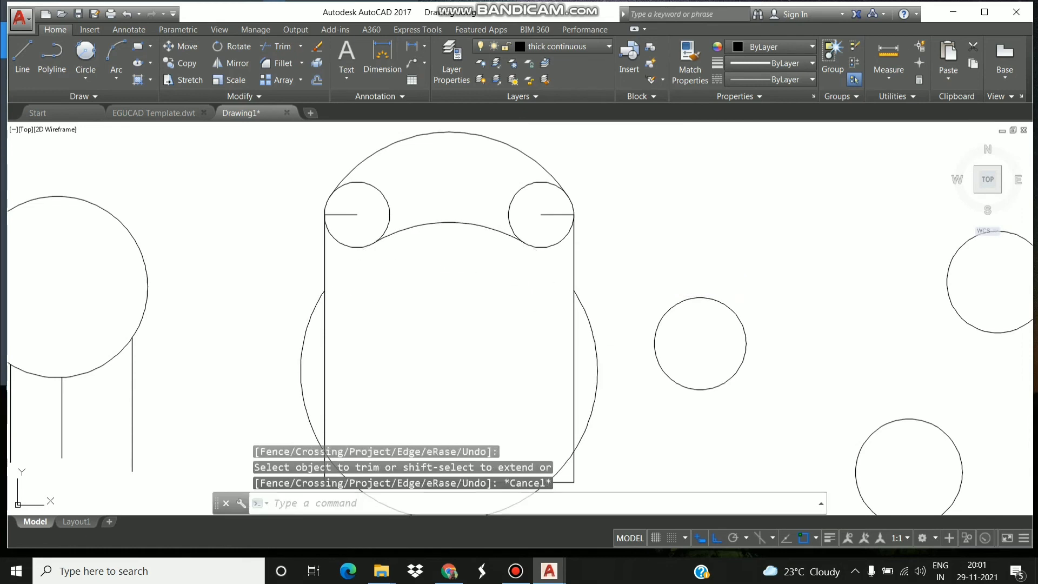
pyautogui.click(595, 343)
pyautogui.press('Delete')
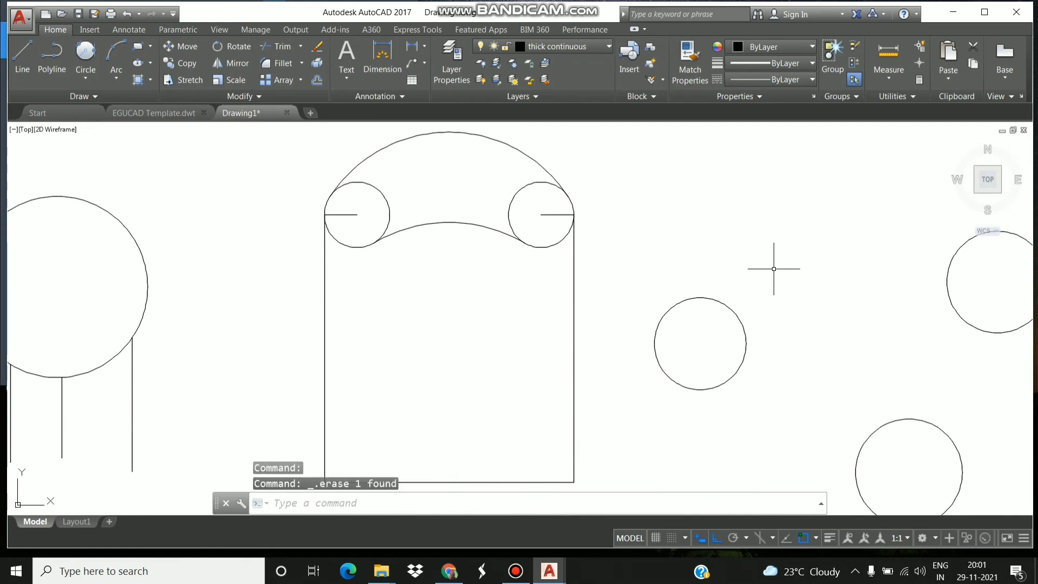
# Draw a Tan, Tan, Tan circle between the three separate circles beside the rectangle, touching the facing side of each
pyautogui.moveTo(765, 269)
pyautogui.mouseDown(button='middle')
pyautogui.moveTo(602, 232)
pyautogui.moveTo(424, 236)
pyautogui.mouseUp(button='middle')
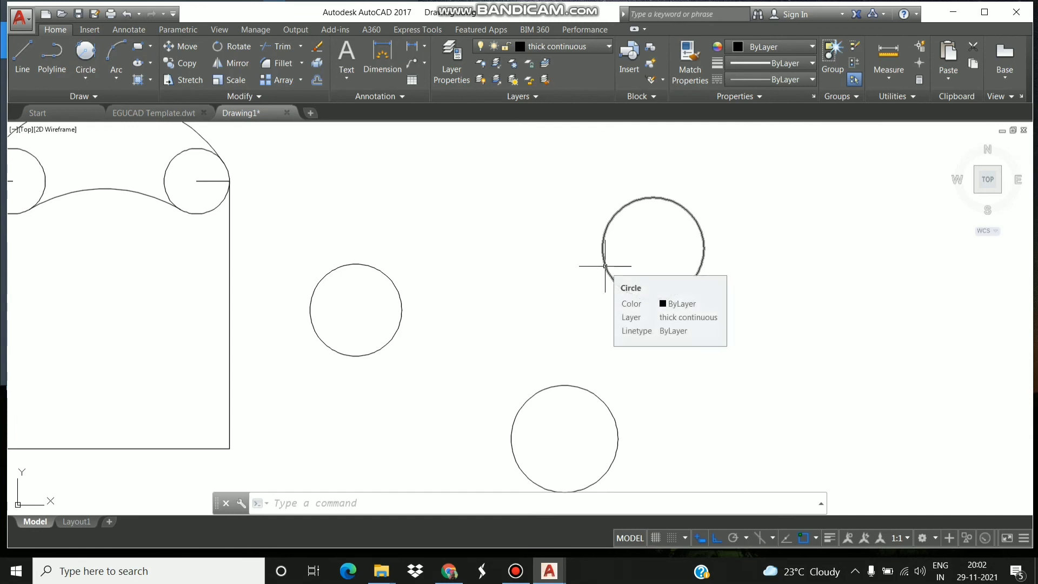
pyautogui.click(86, 79)
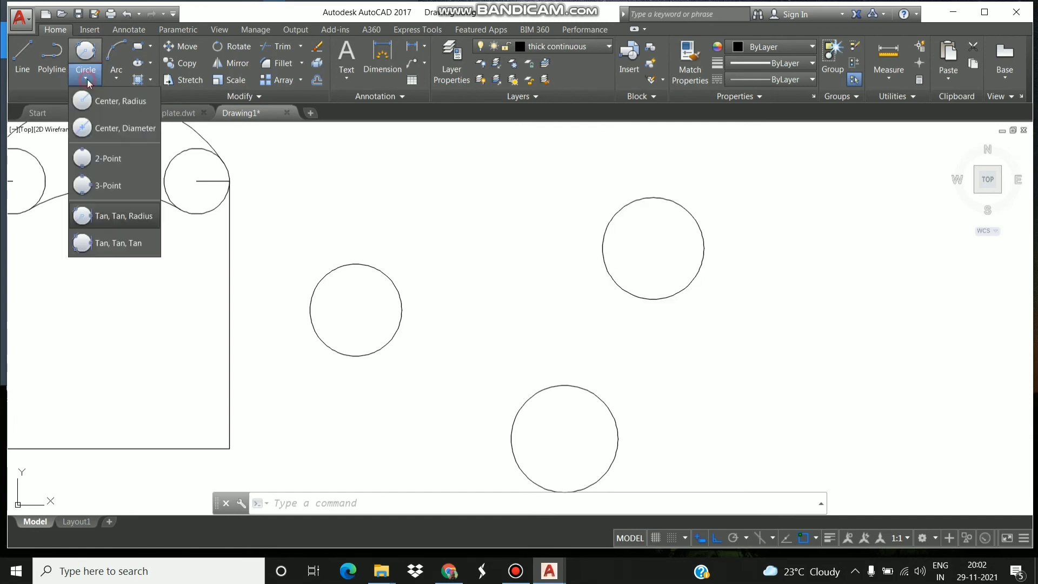
pyautogui.click(118, 243)
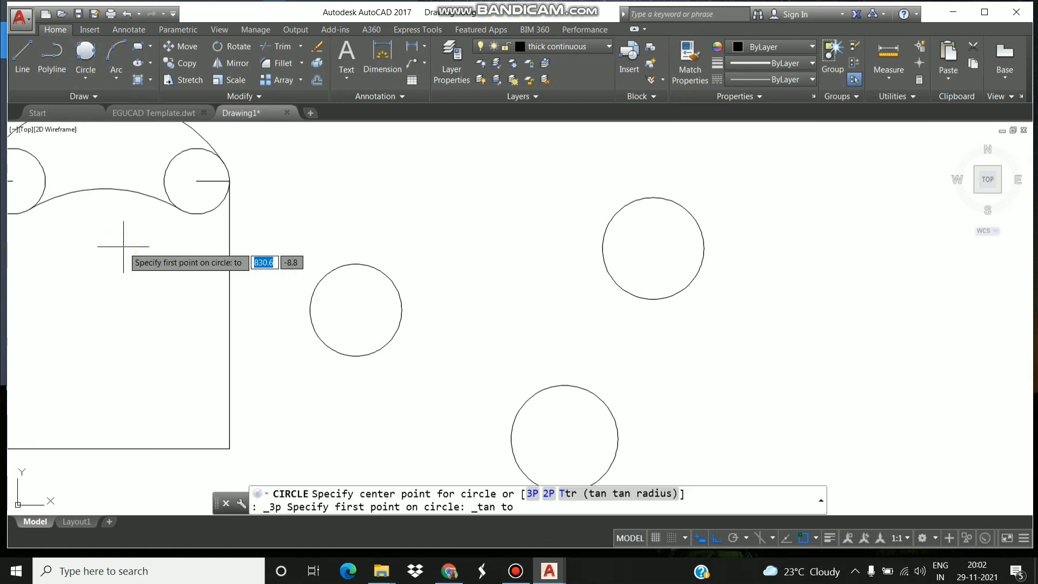
pyautogui.click(400, 321)
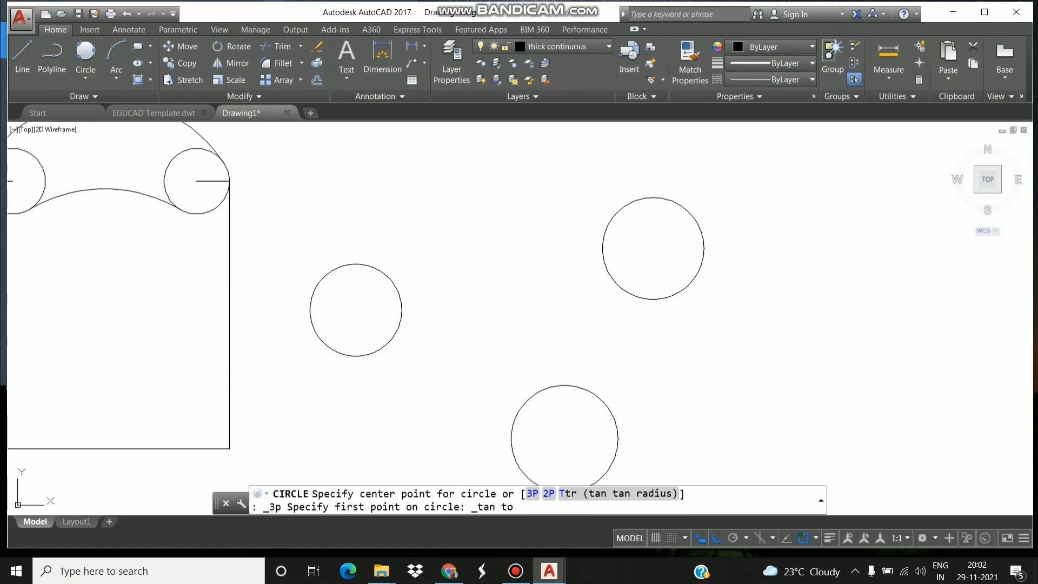
pyautogui.click(561, 384)
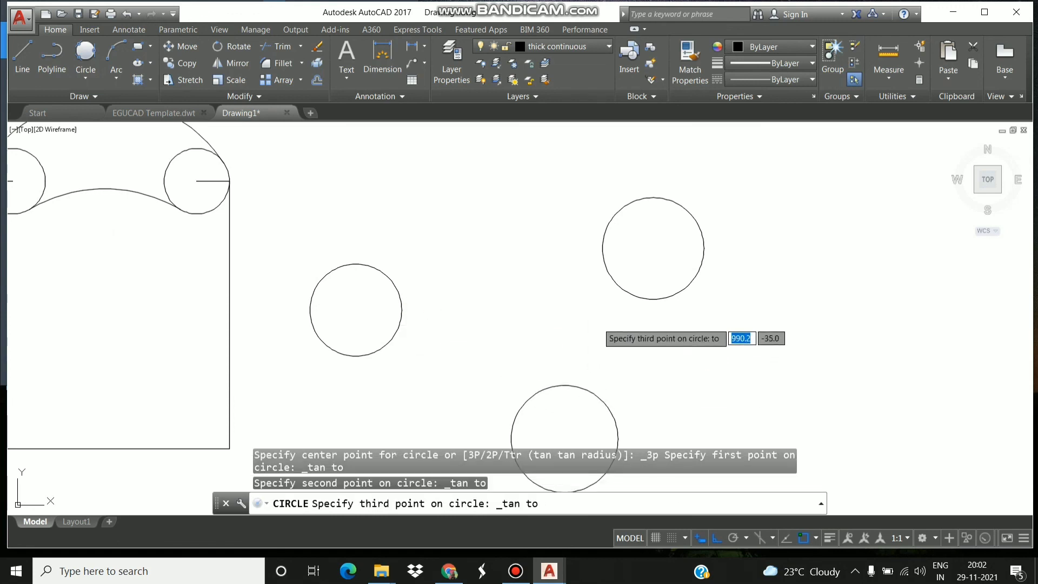
pyautogui.click(604, 258)
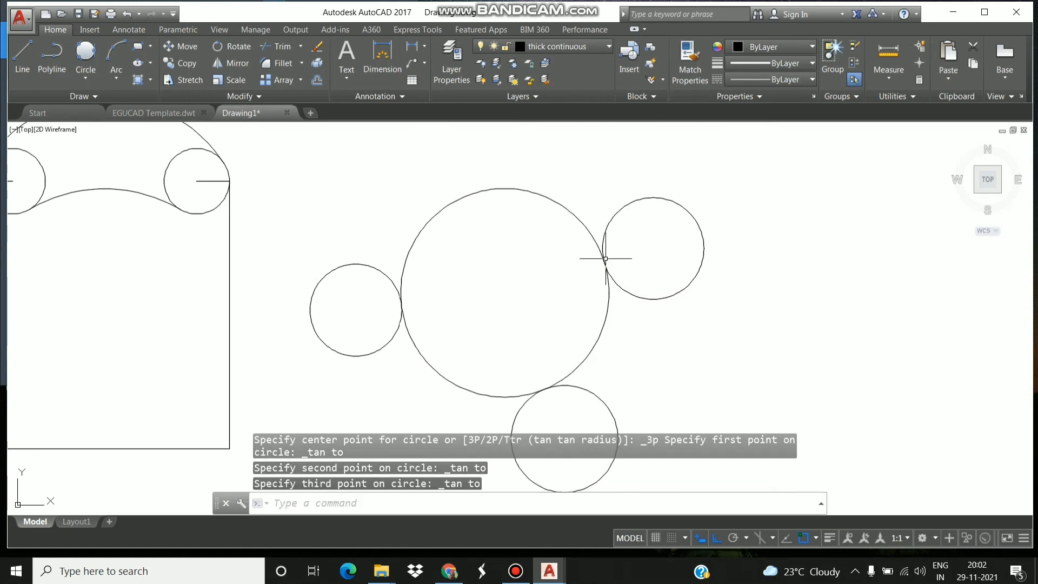